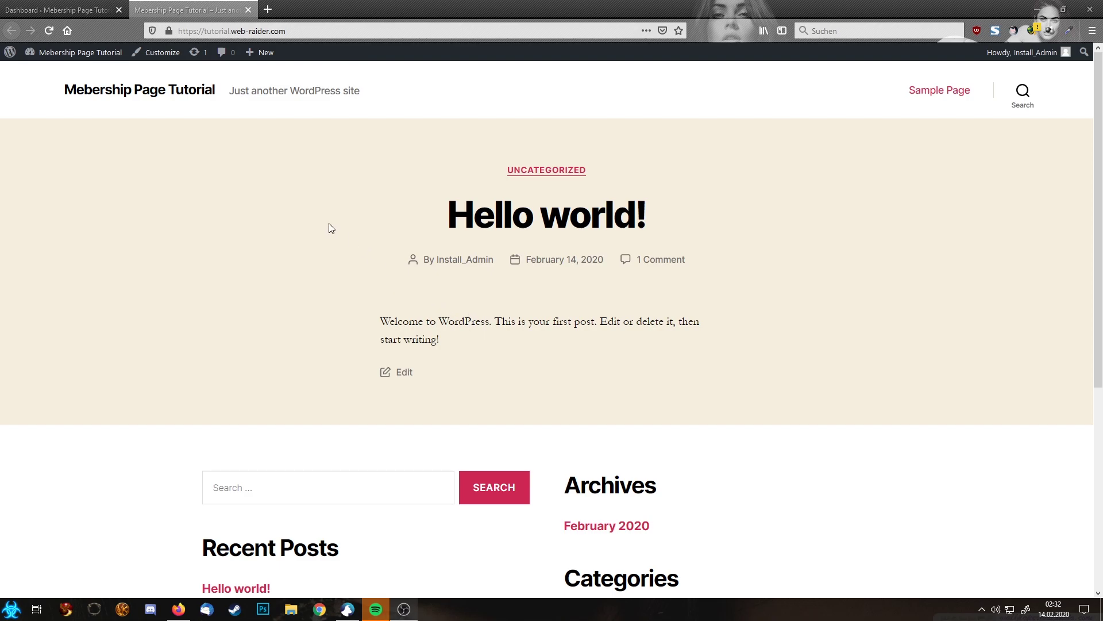
Search the plugin directory for 'unsplash', then install and activate the Instant Images plugin.
left_click(30, 9)
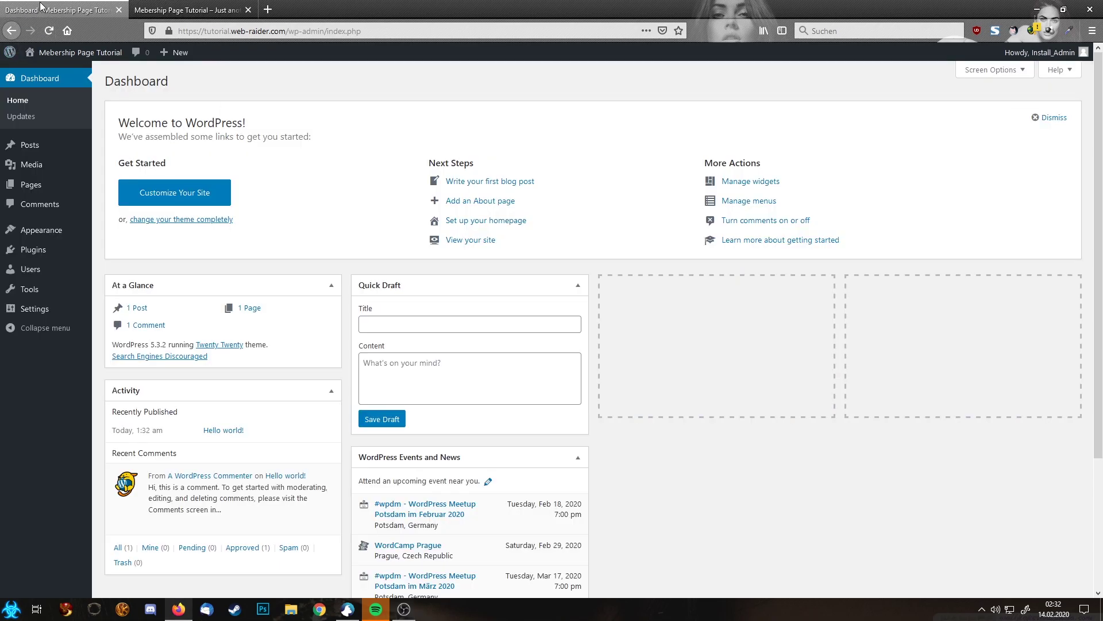
mouse_move(47, 253)
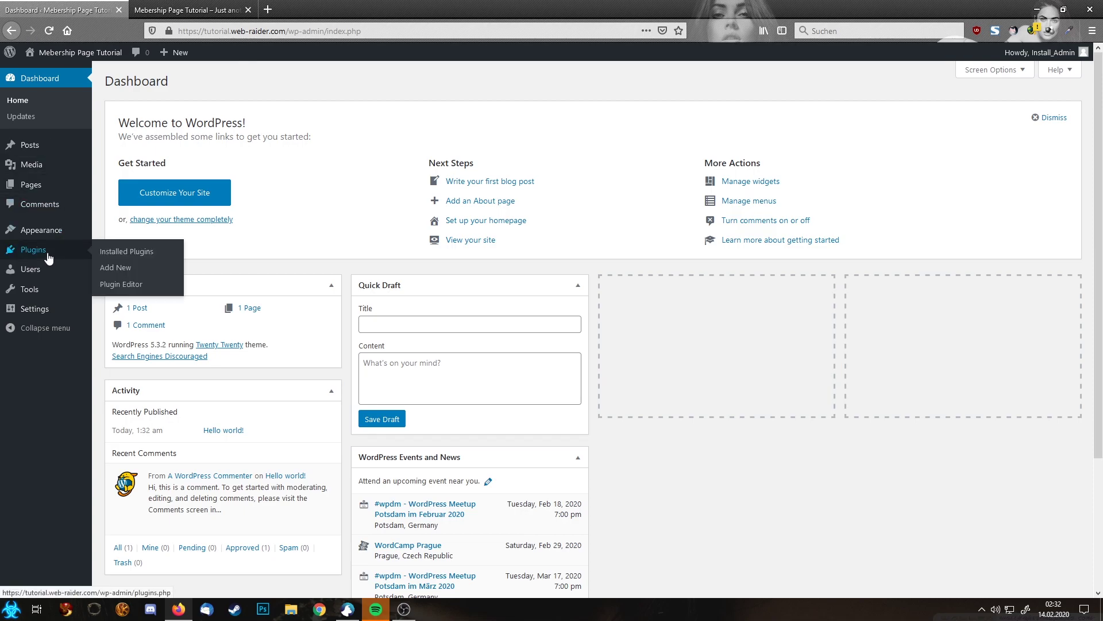
left_click(112, 271)
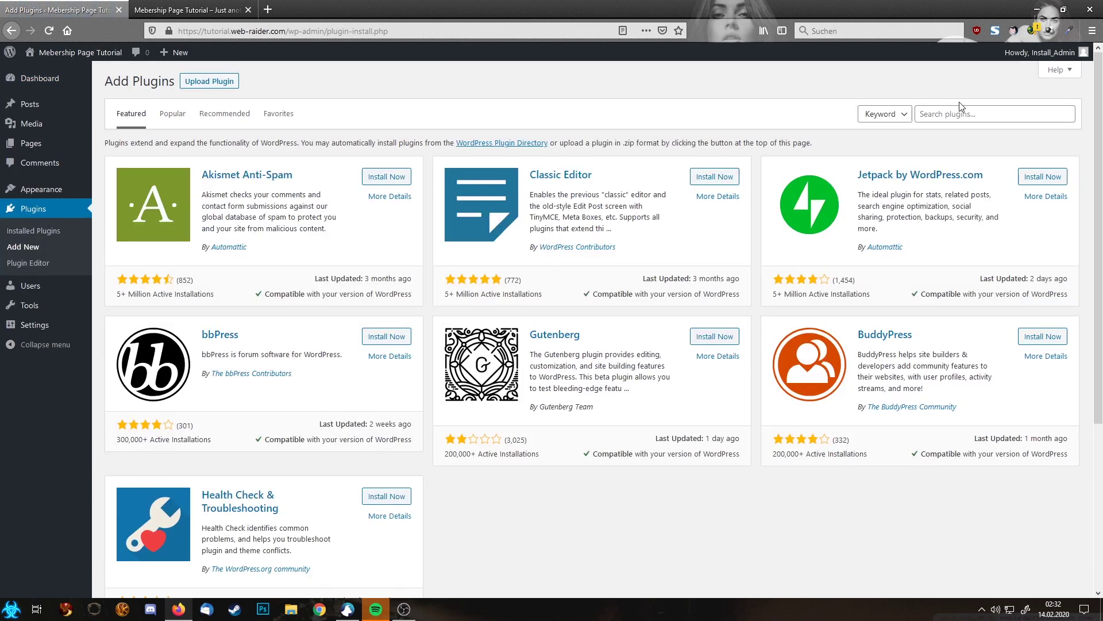
left_click(943, 116)
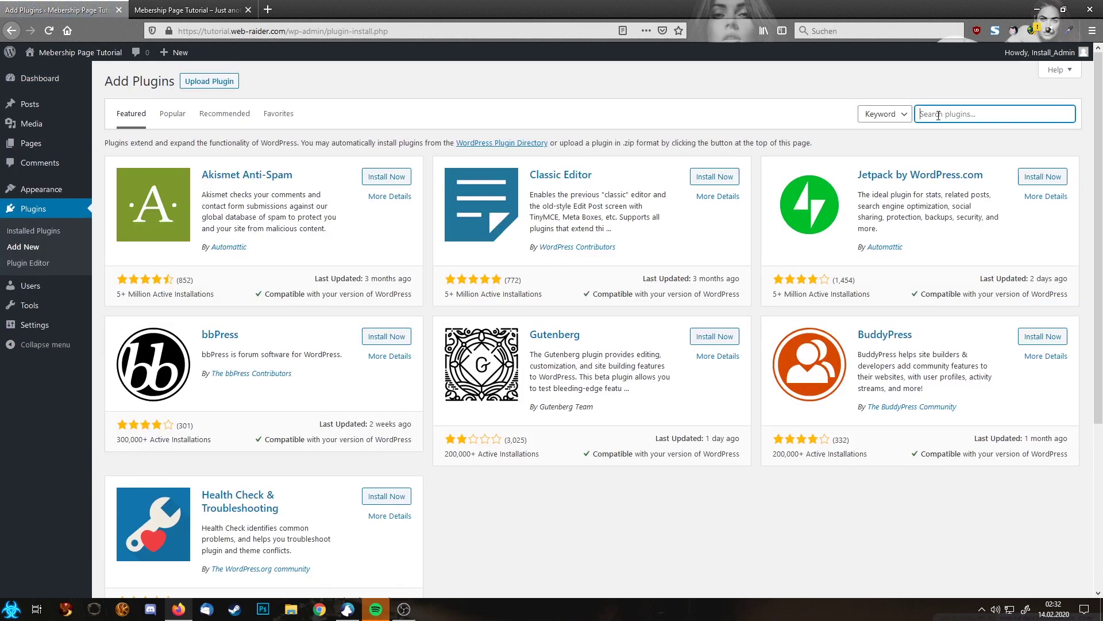
type("unsplash")
key("Return")
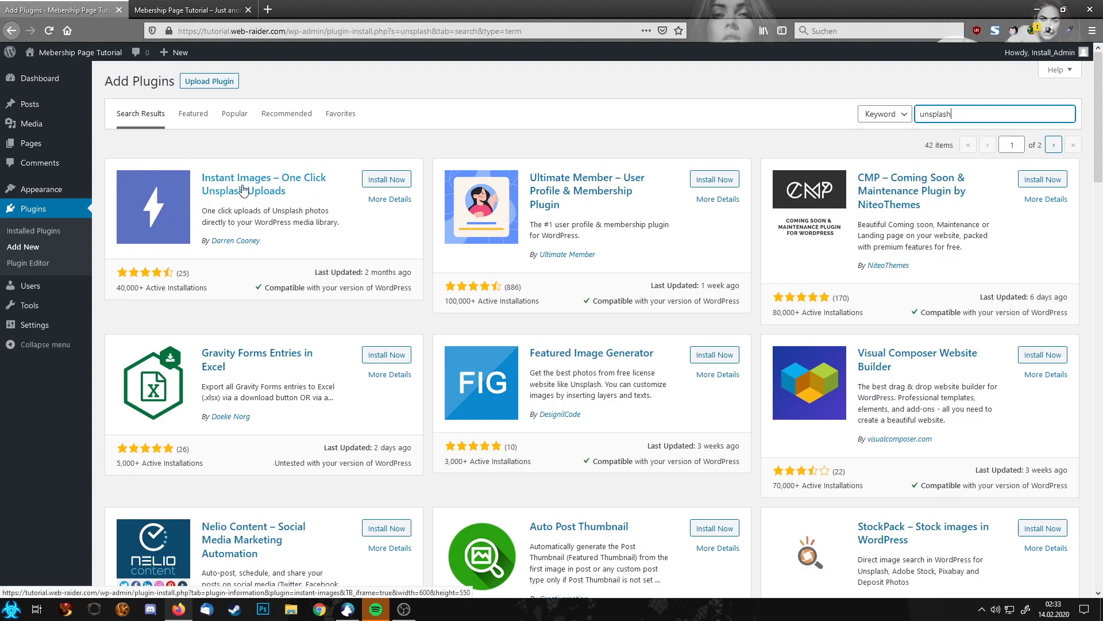
left_click(387, 180)
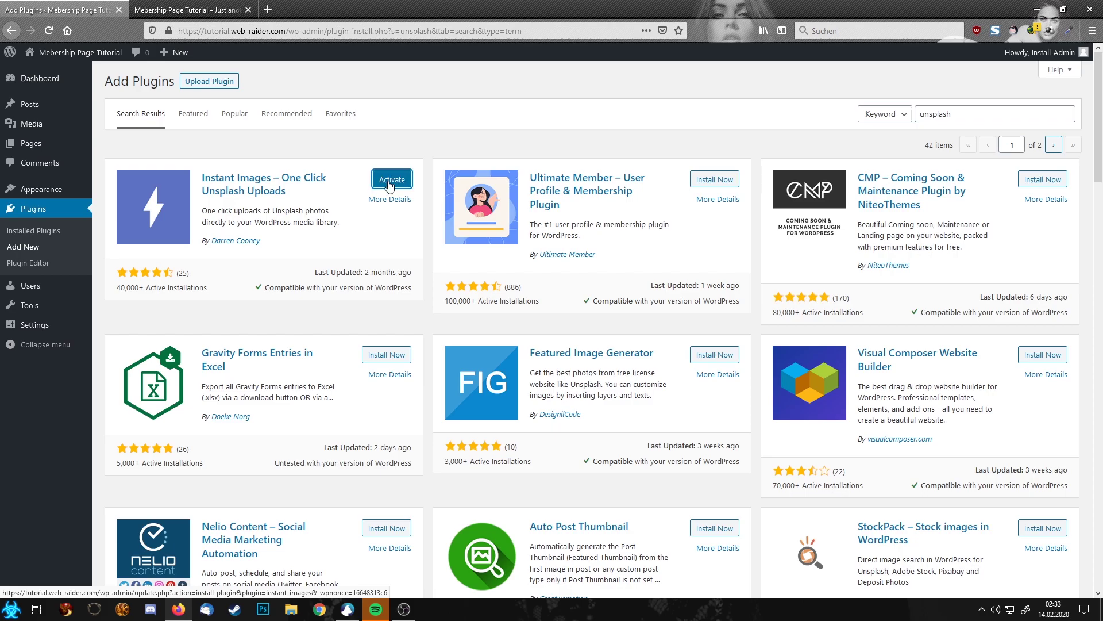
left_click(388, 181)
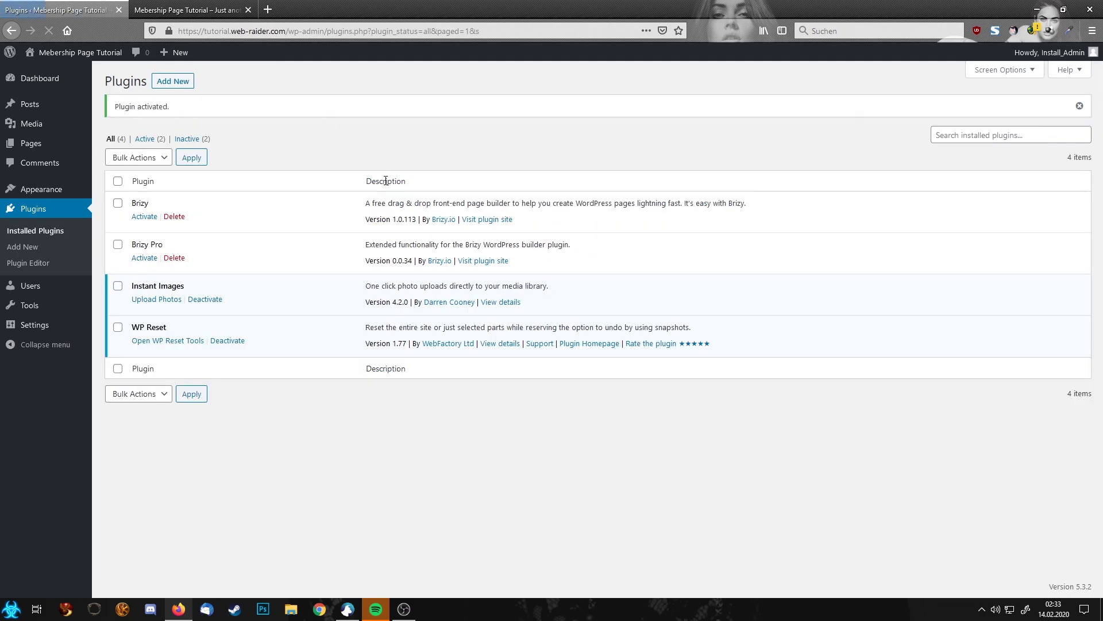
Bulk-activate the Brizy and Brizy Pro plugins, then open Media > Instant Images.
left_click(118, 203)
left_click(117, 245)
left_click(144, 157)
left_click(137, 191)
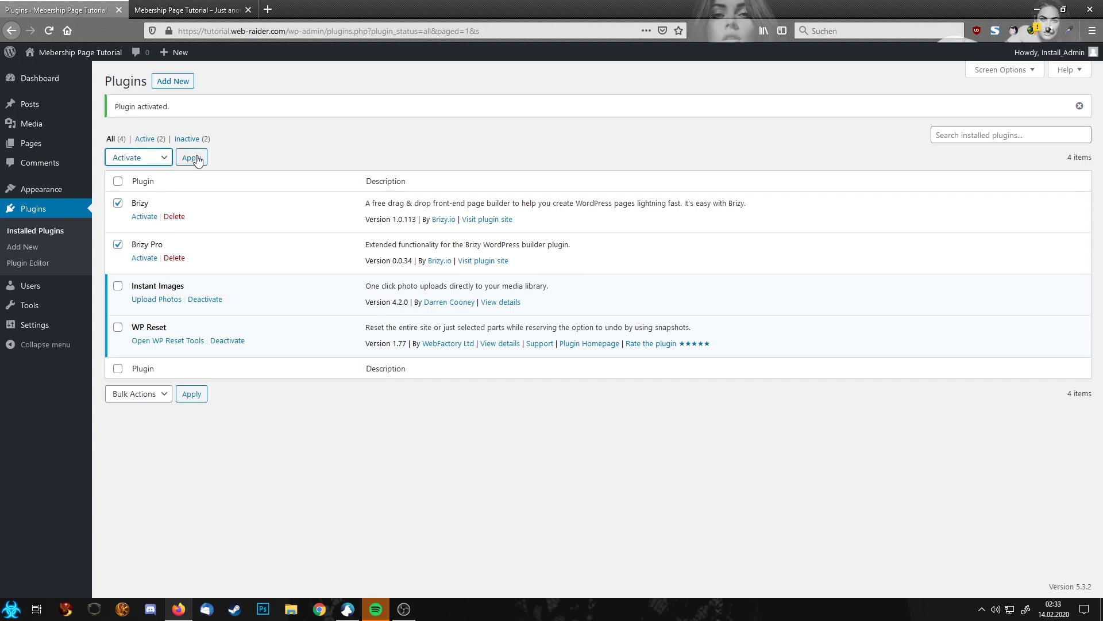
left_click(194, 157)
mouse_move(38, 126)
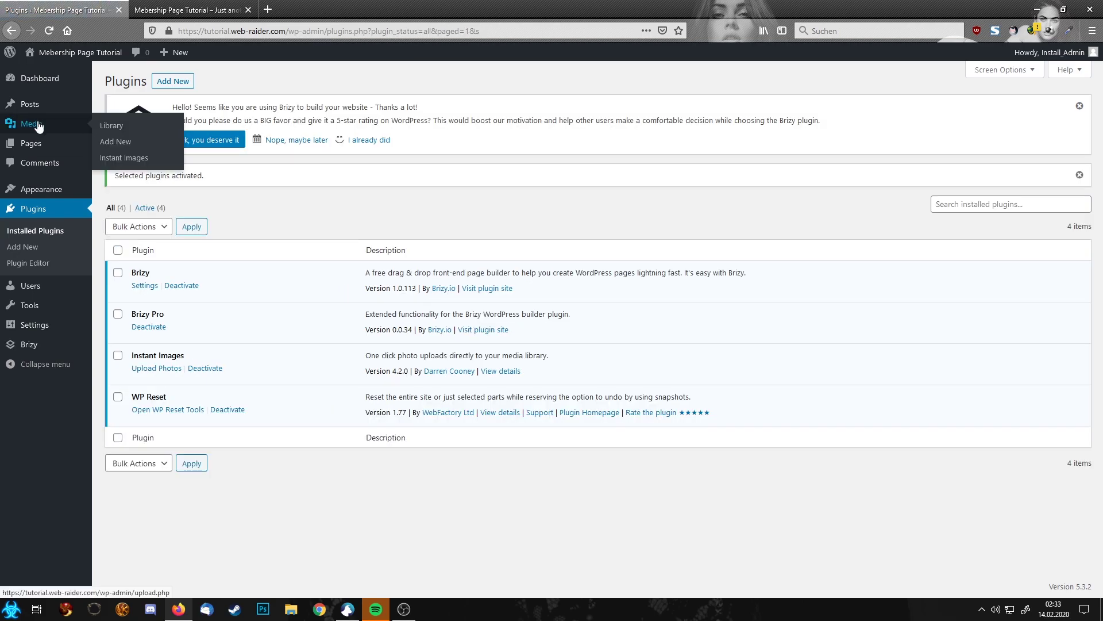
left_click(127, 162)
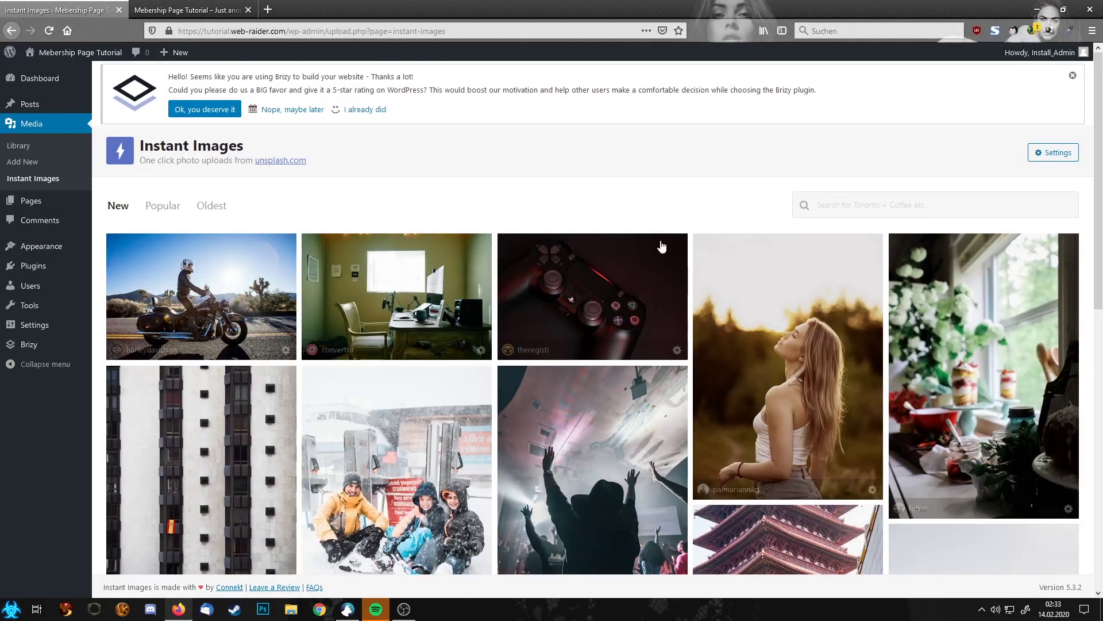
Change Instant Images' maximum upload width from 1600 to 1920, with height also 1920, and save.
left_click(1056, 155)
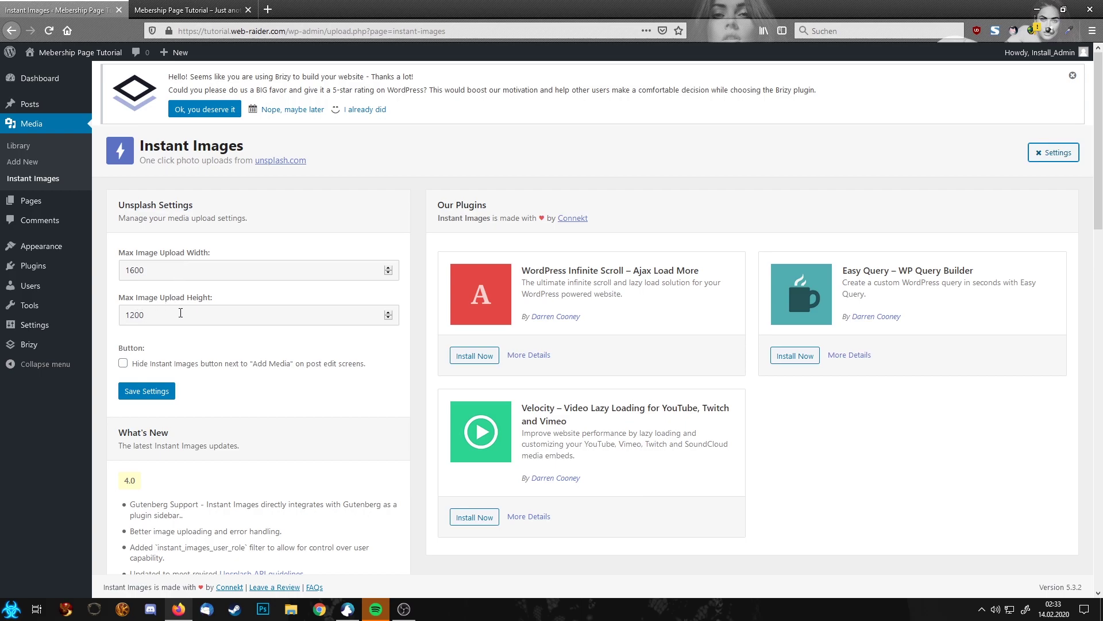
double_click(168, 268)
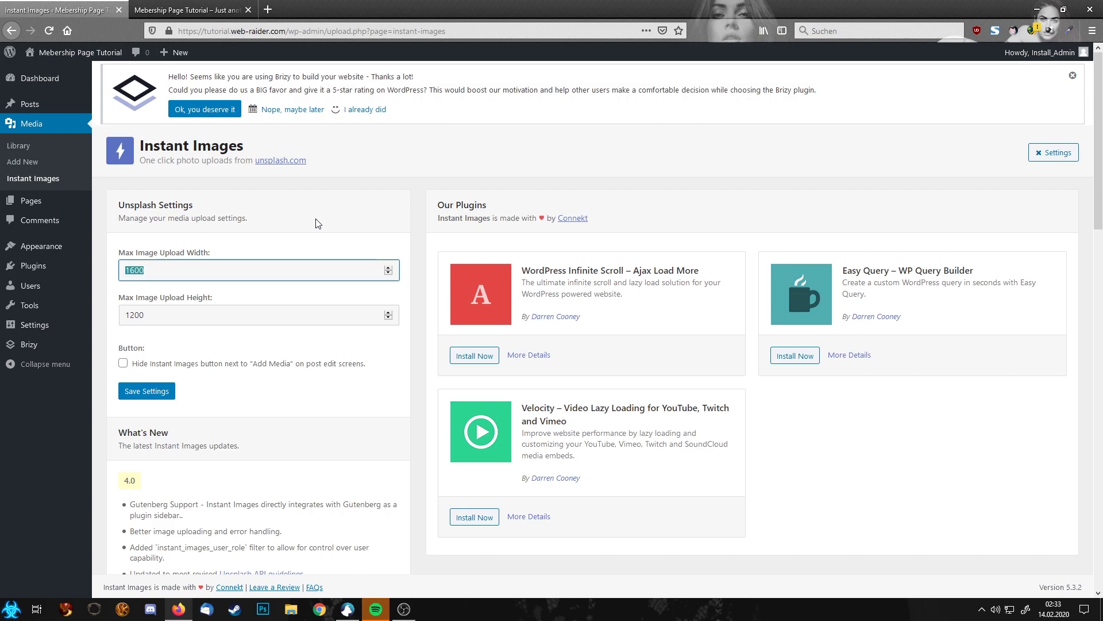
type("1920")
key("Tab")
type("1920")
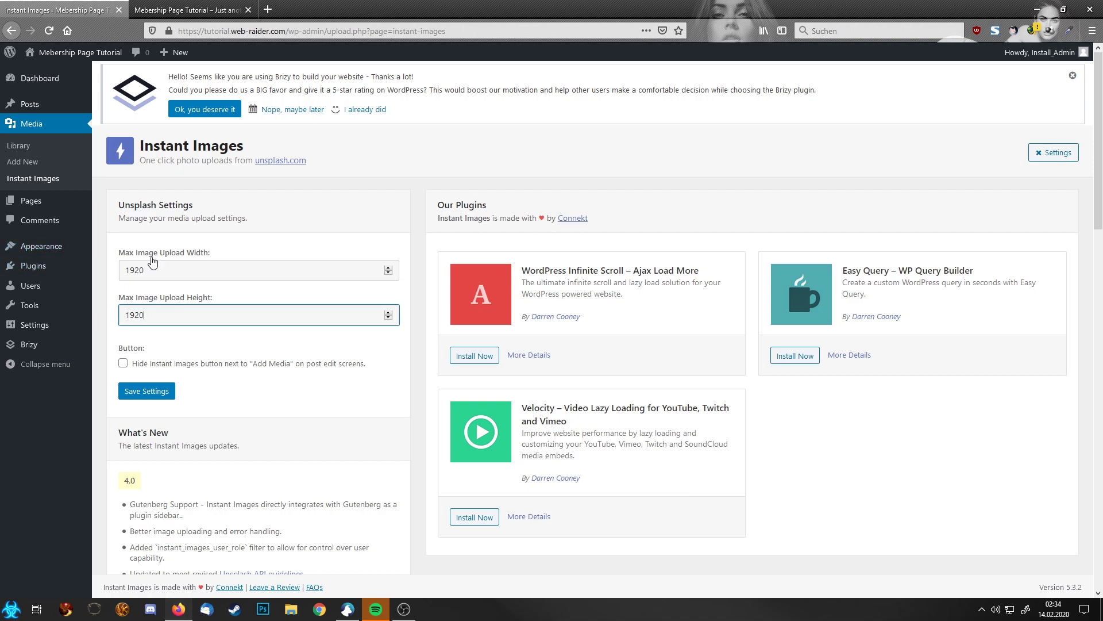
left_click(169, 391)
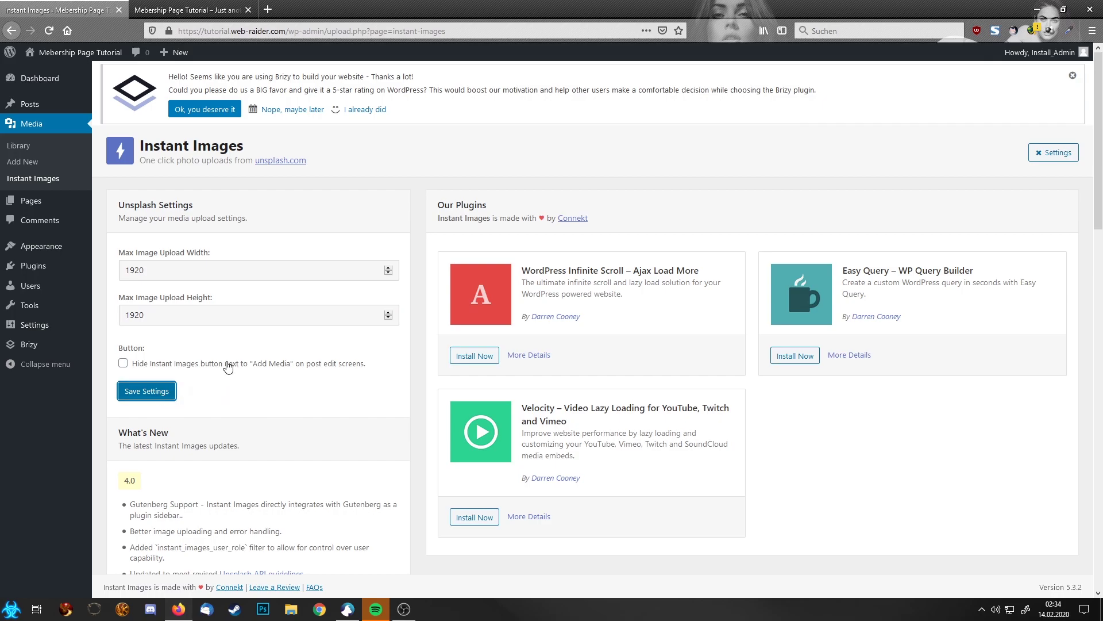
left_click(1053, 156)
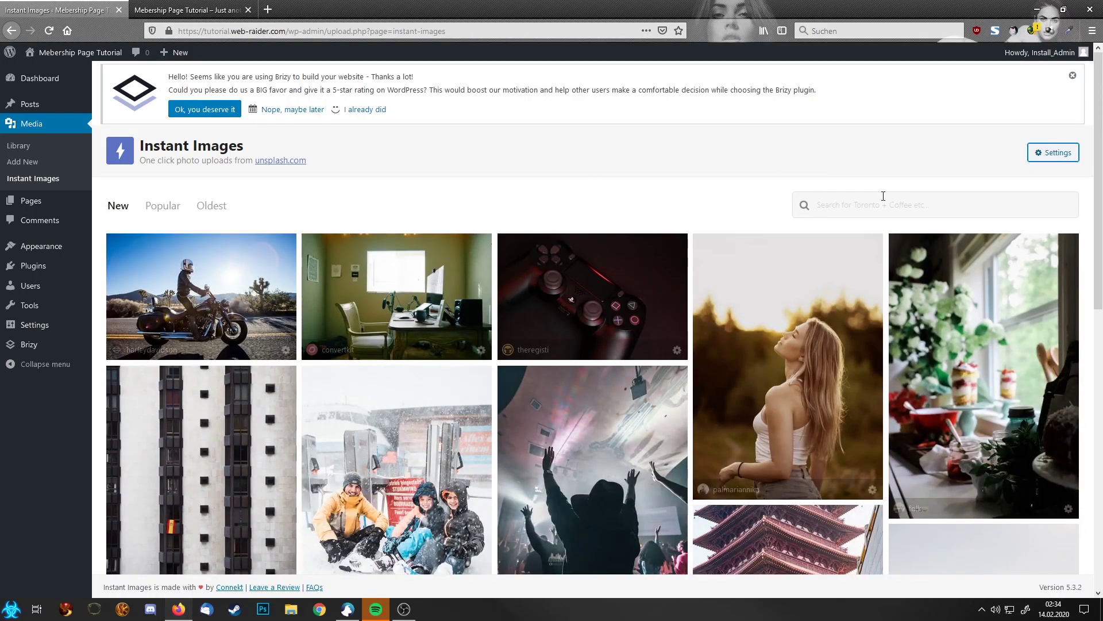
Search Instant Images for 'panda' photos on Unsplash.
left_click(866, 203)
type("panda")
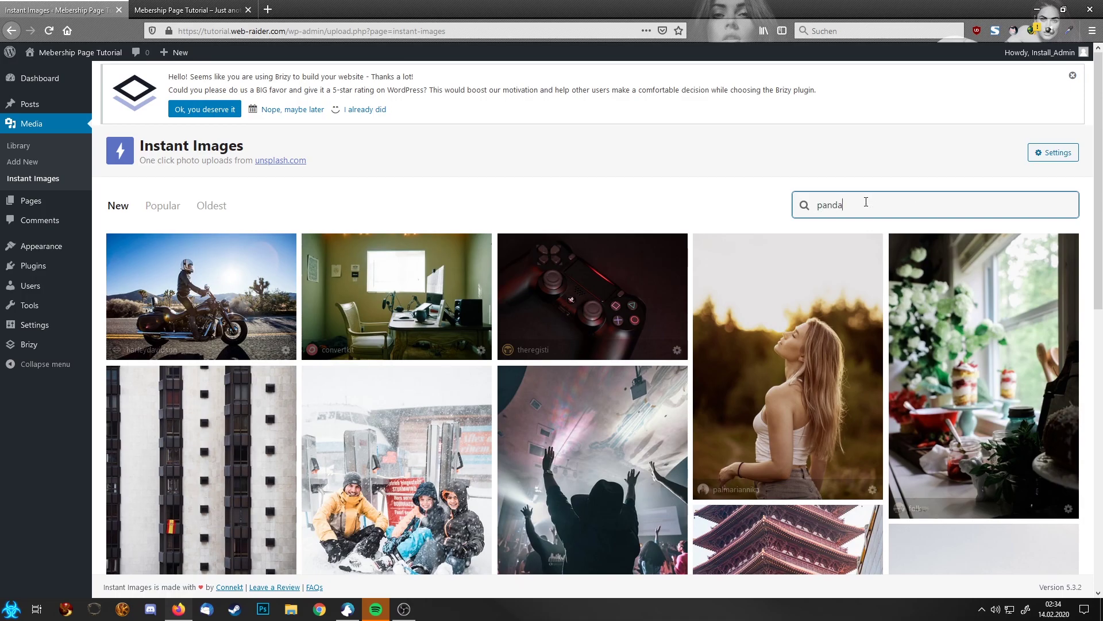
key("Return")
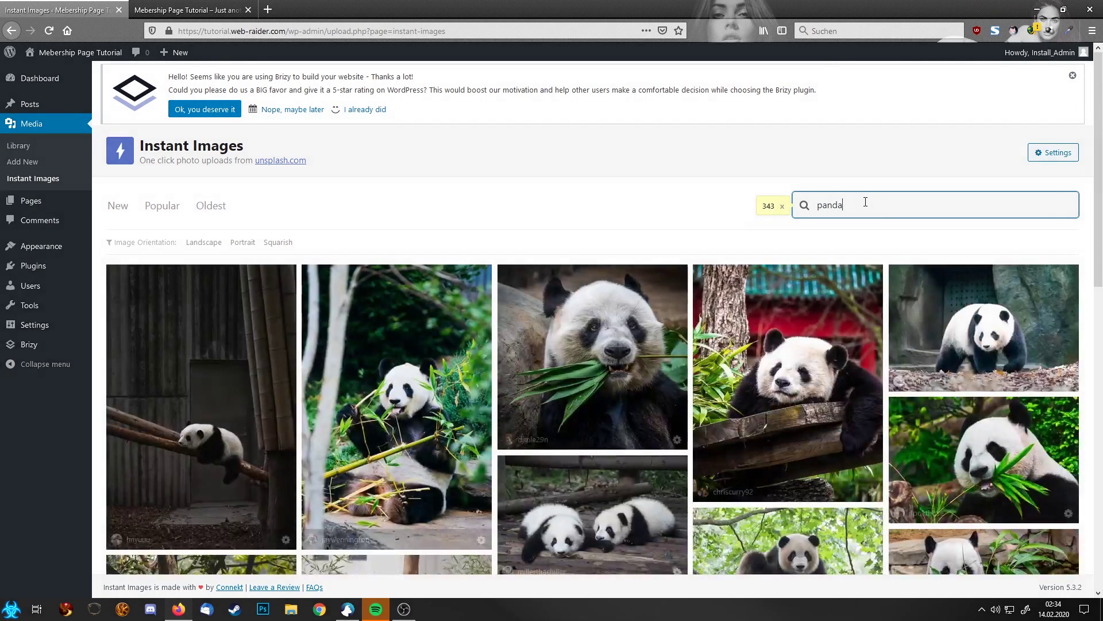
scroll(642, 325, "down", 8)
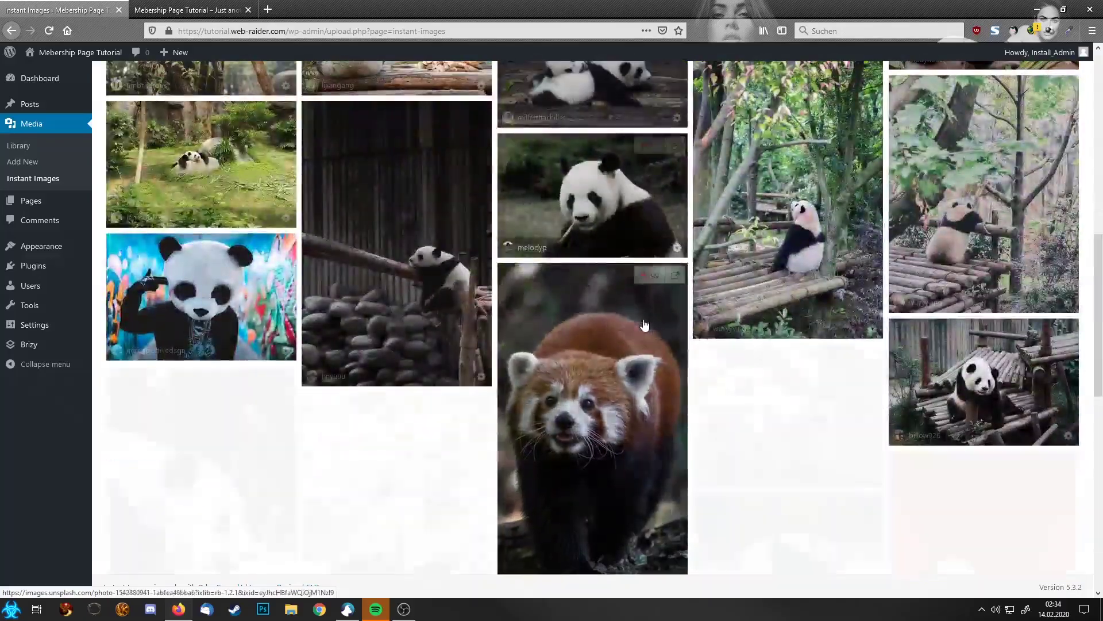
scroll(647, 325, "up", 4)
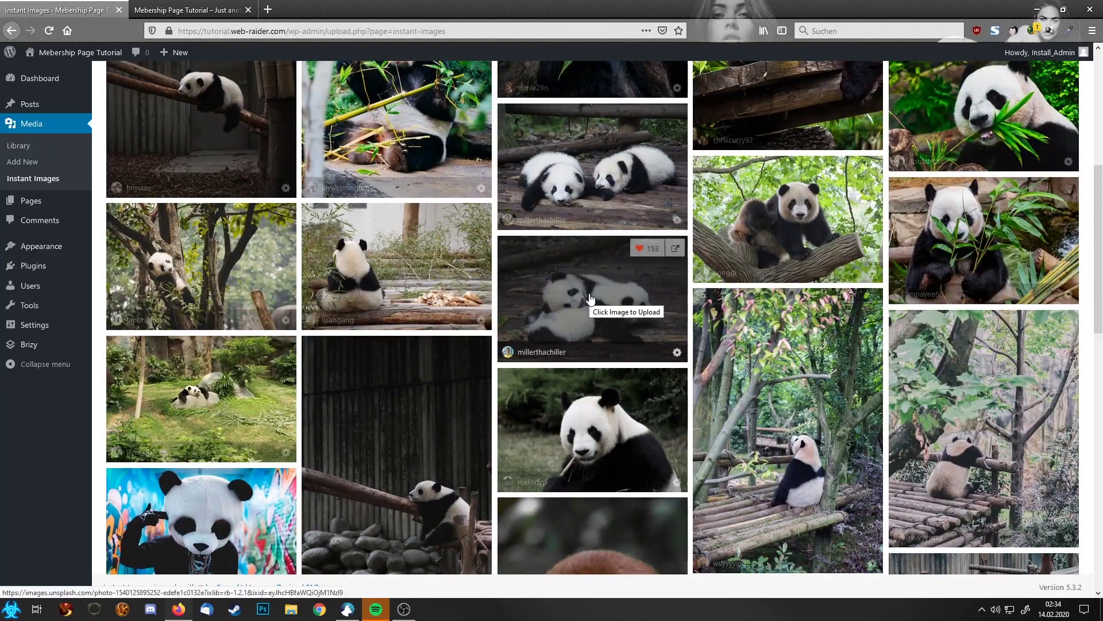
Import the panda-from-behind, two-cubs, climbing-cub and red panda photos, then view the Media Library.
left_click(371, 276)
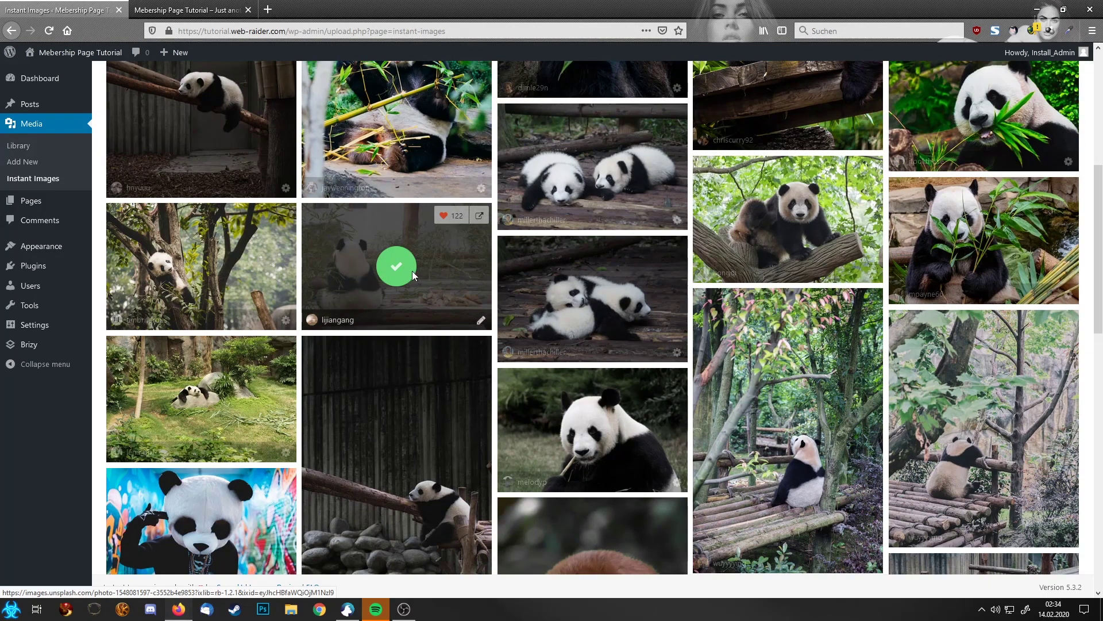
left_click(607, 171)
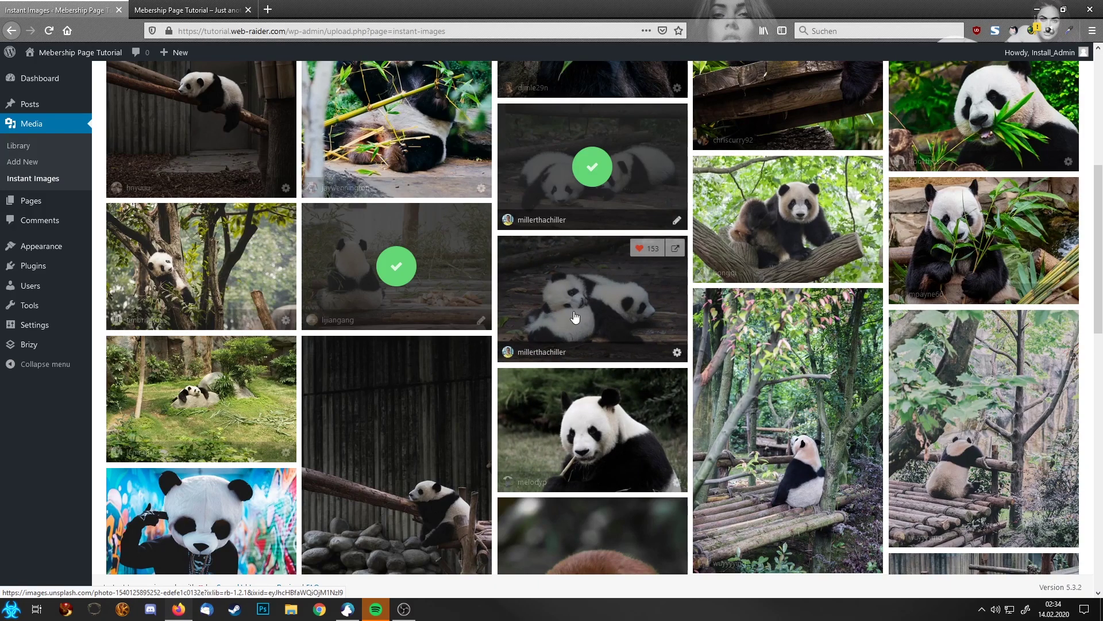
scroll(575, 317, "down", 4)
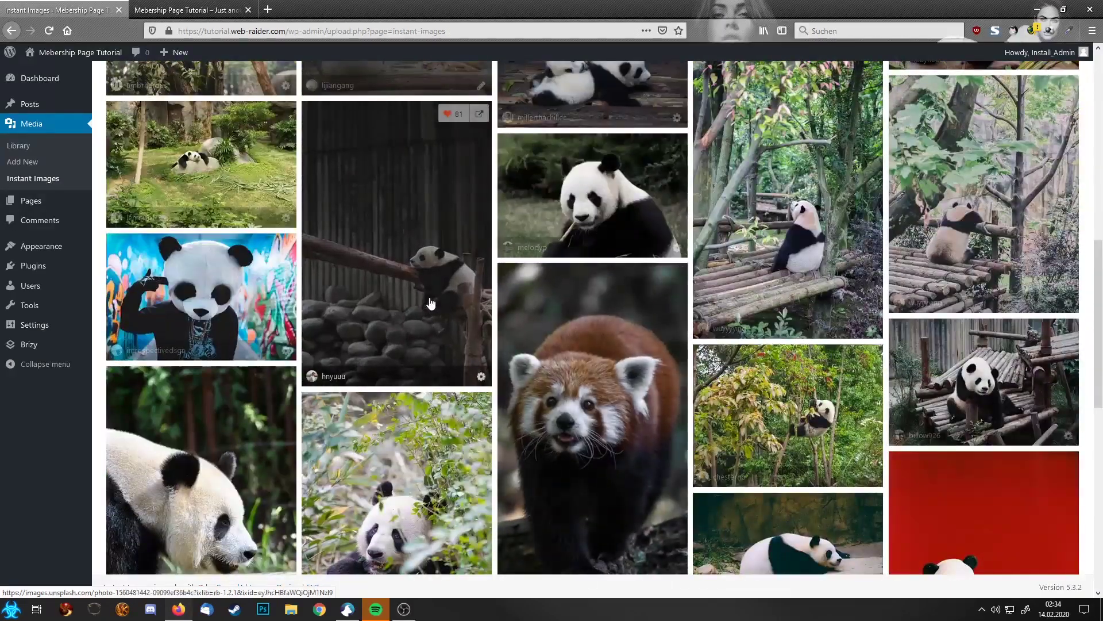
left_click(429, 294)
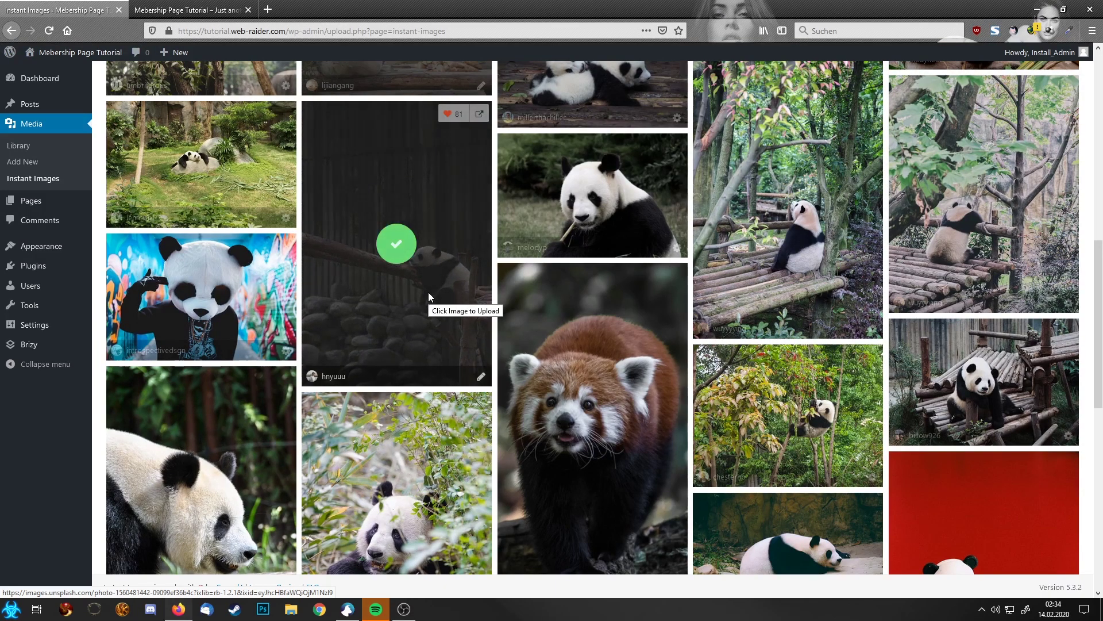
left_click(583, 385)
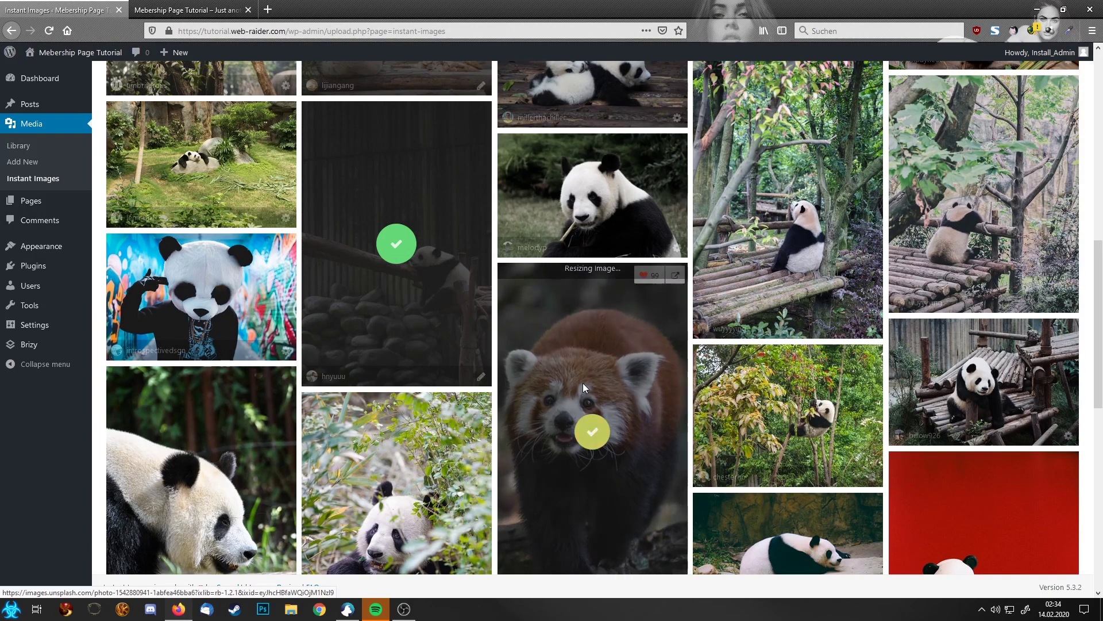
left_click(38, 148)
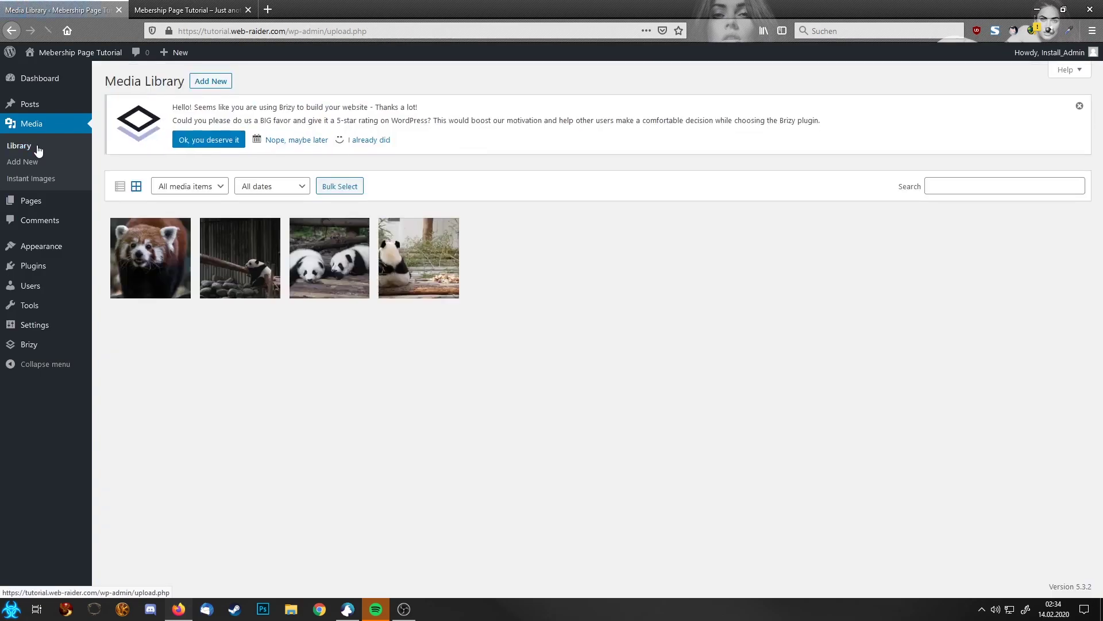
left_click(187, 263)
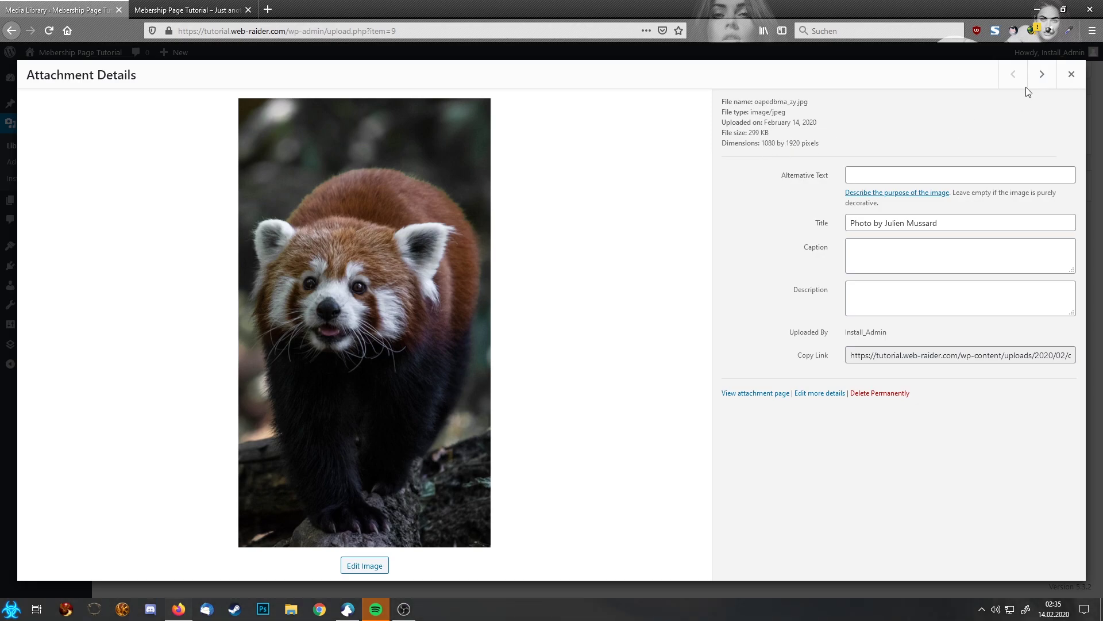
left_click(1041, 74)
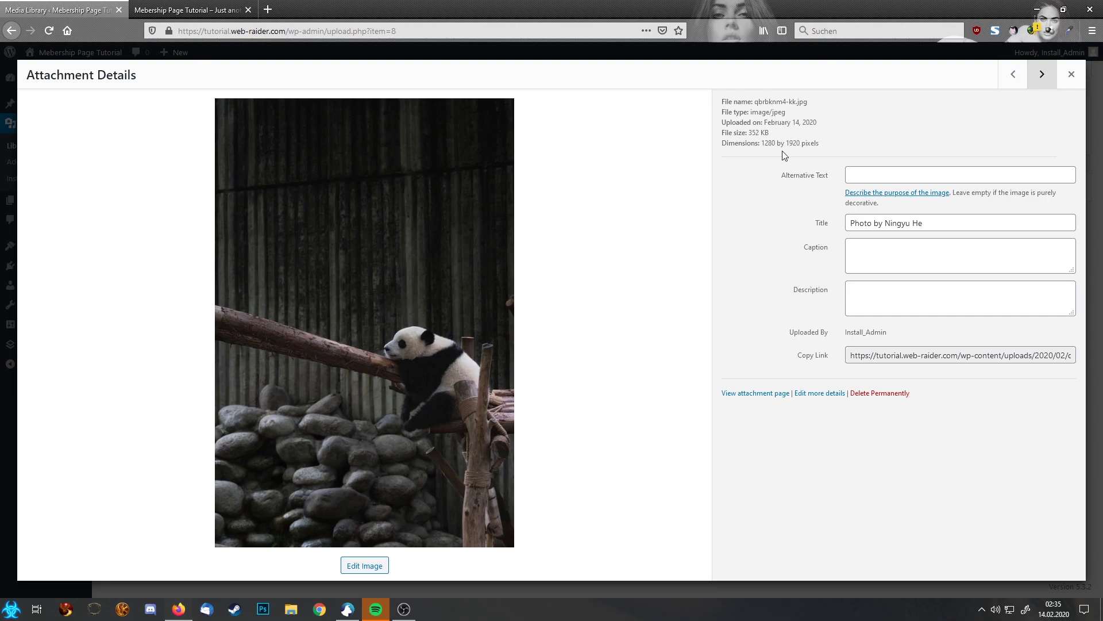
left_click(1042, 74)
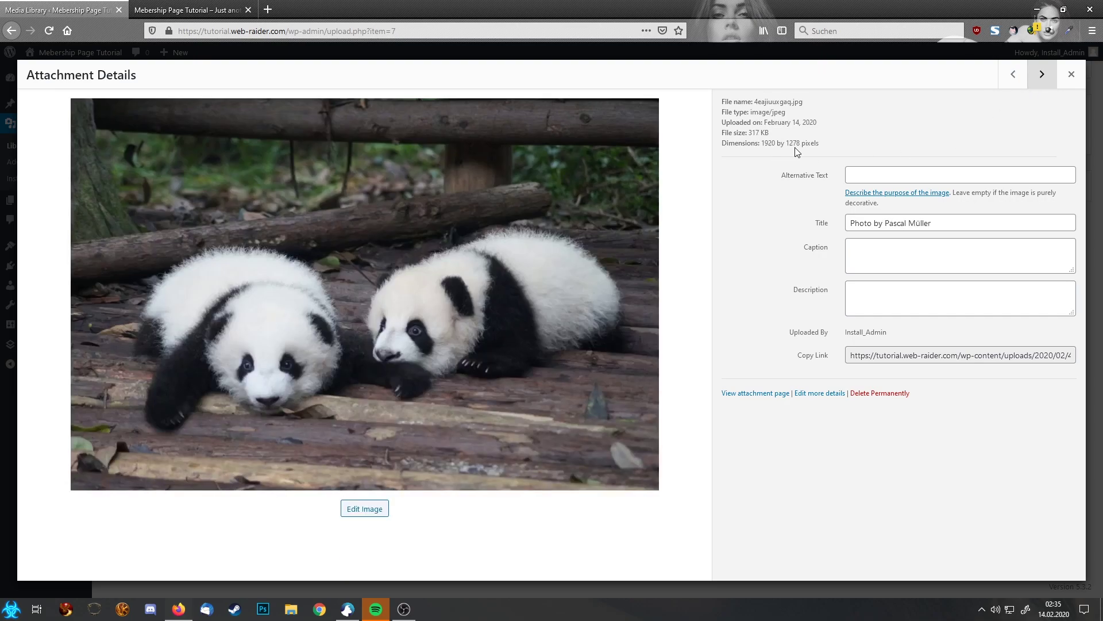
left_click(1041, 74)
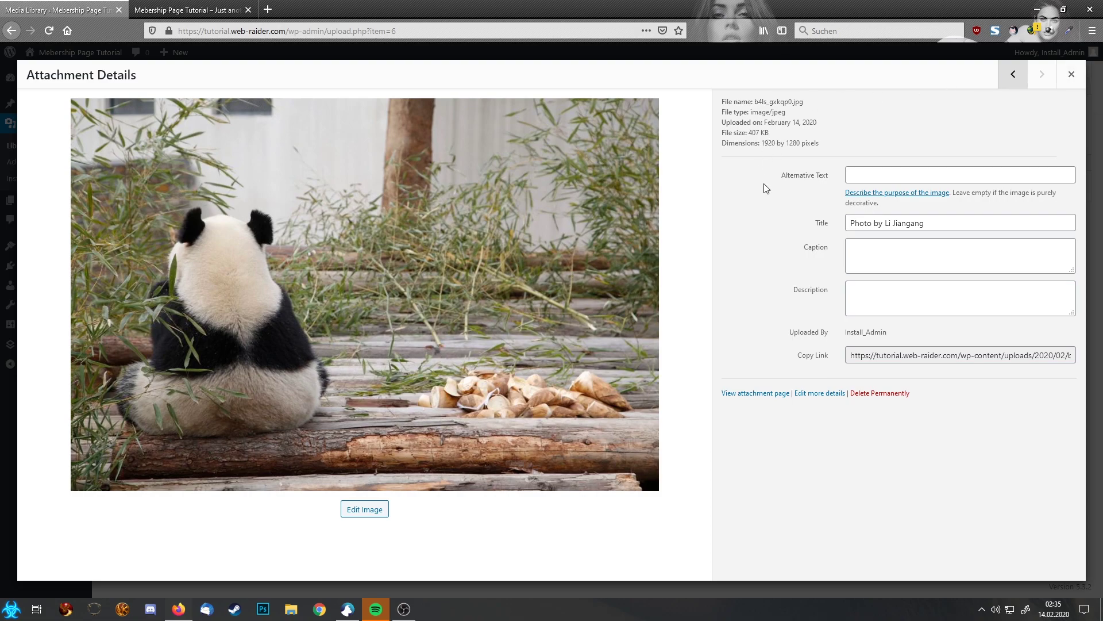
left_click(1071, 74)
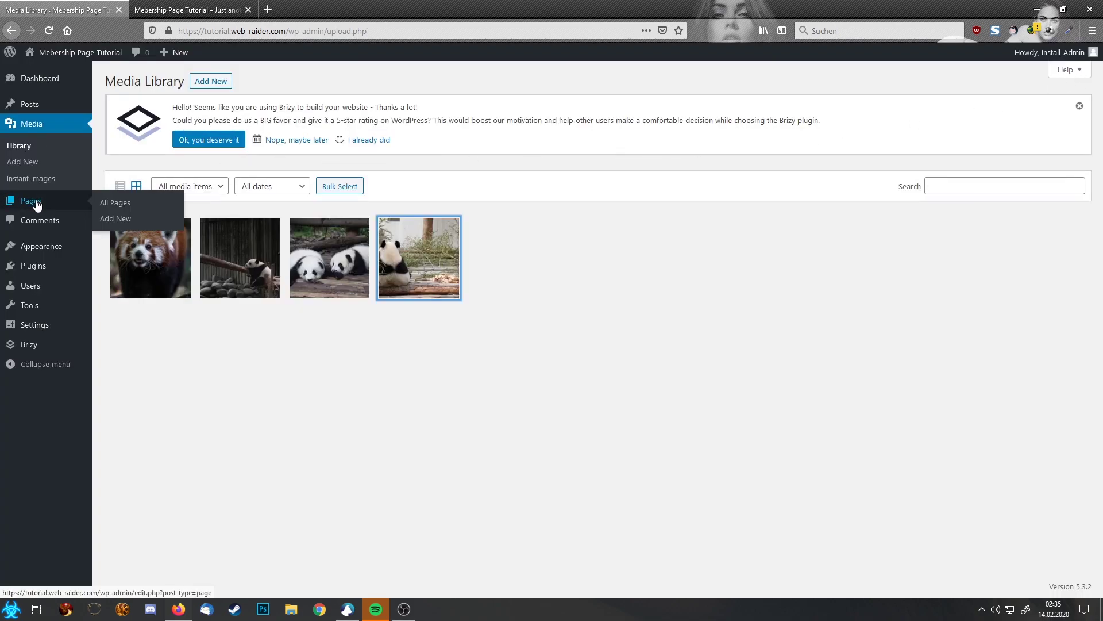
From the Posts list, edit Hello world! and launch it with Edit with Brizy.
left_click(30, 105)
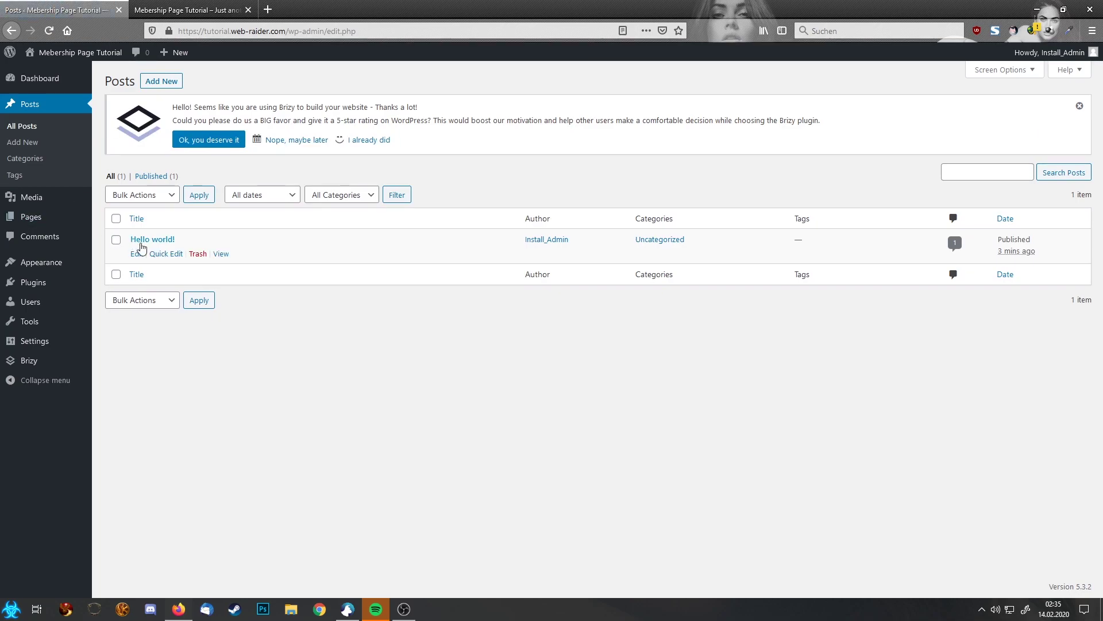
left_click(136, 254)
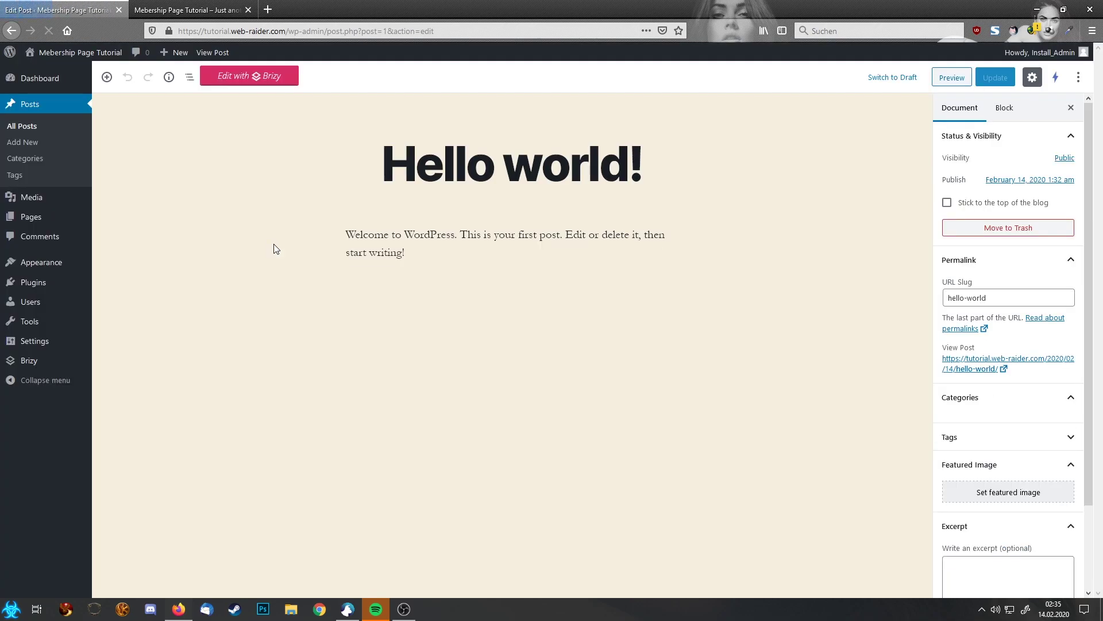
left_click(233, 80)
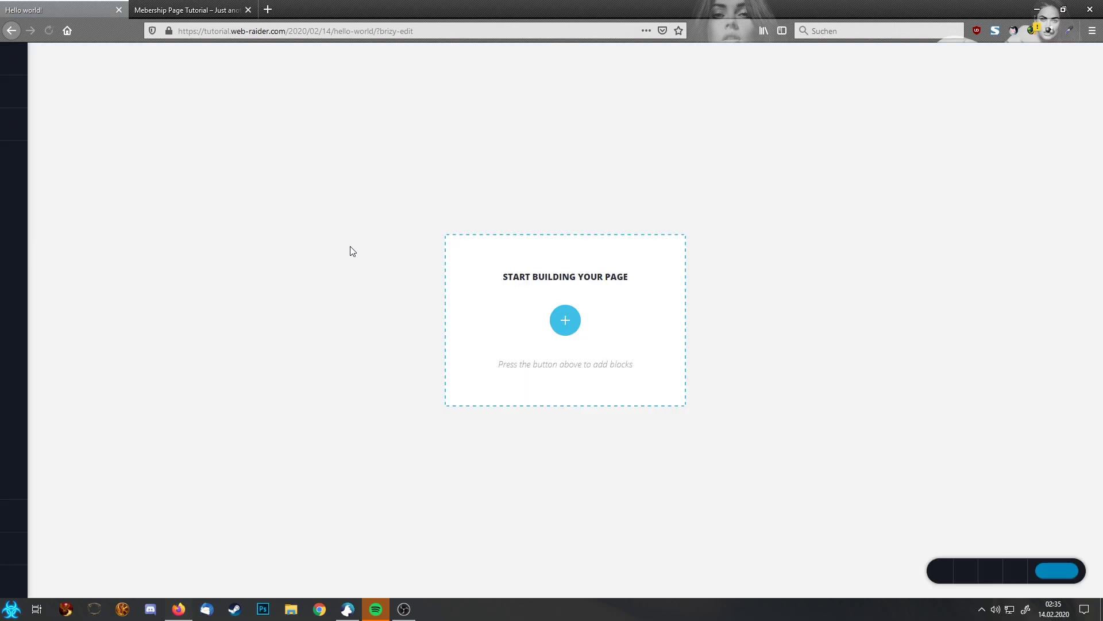
Add a blank two-column block and place an Image element in each column.
left_click(565, 327)
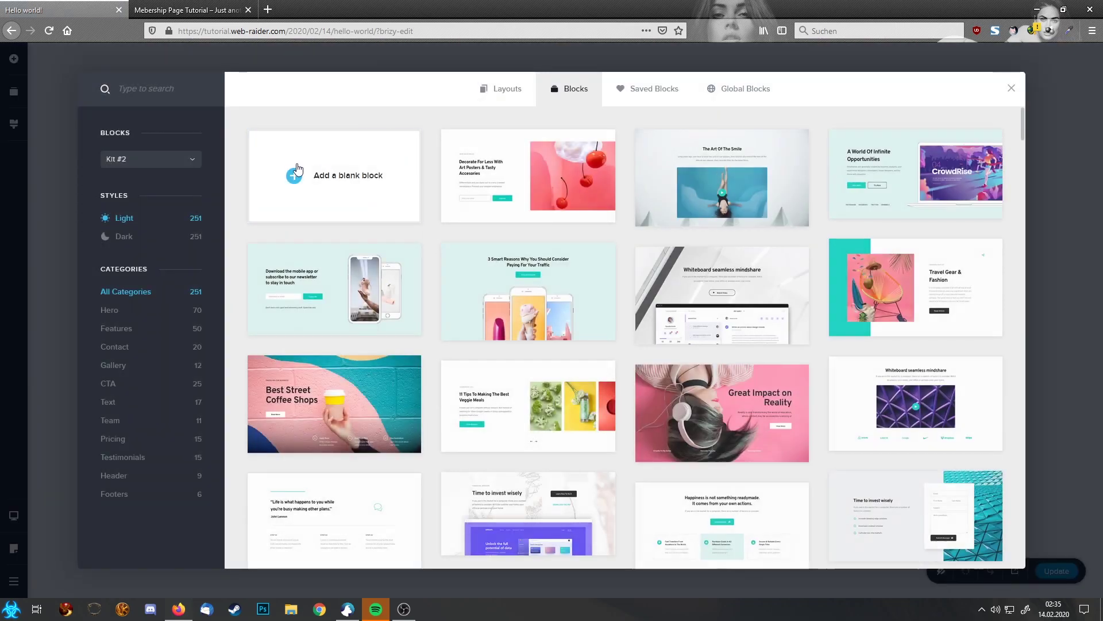
left_click(688, 353)
left_click(14, 58)
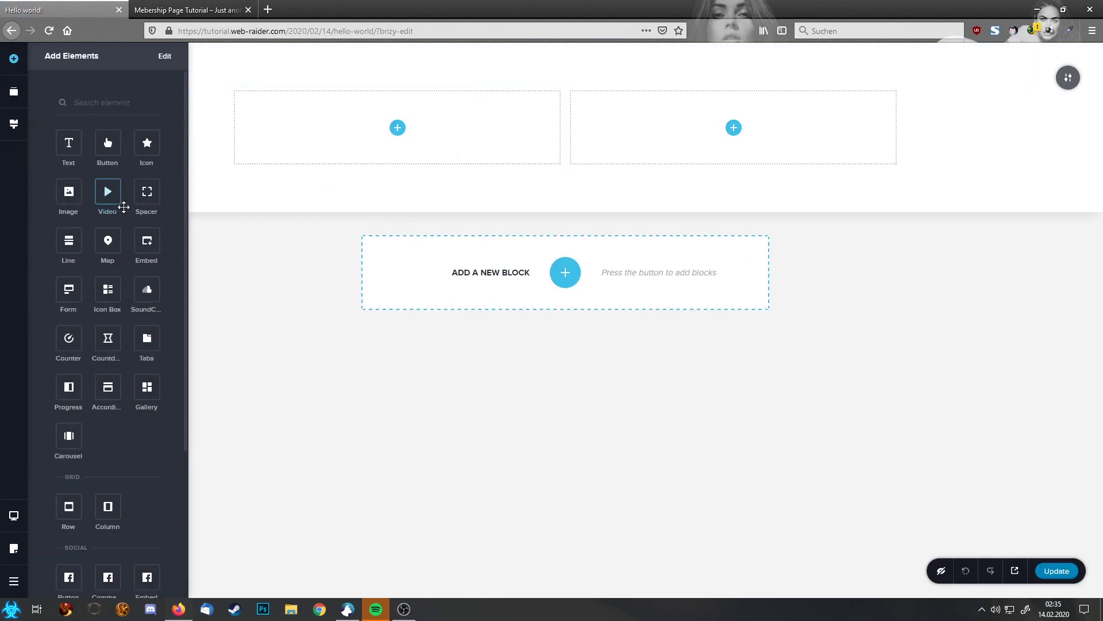
left_click_drag(75, 201, 367, 172)
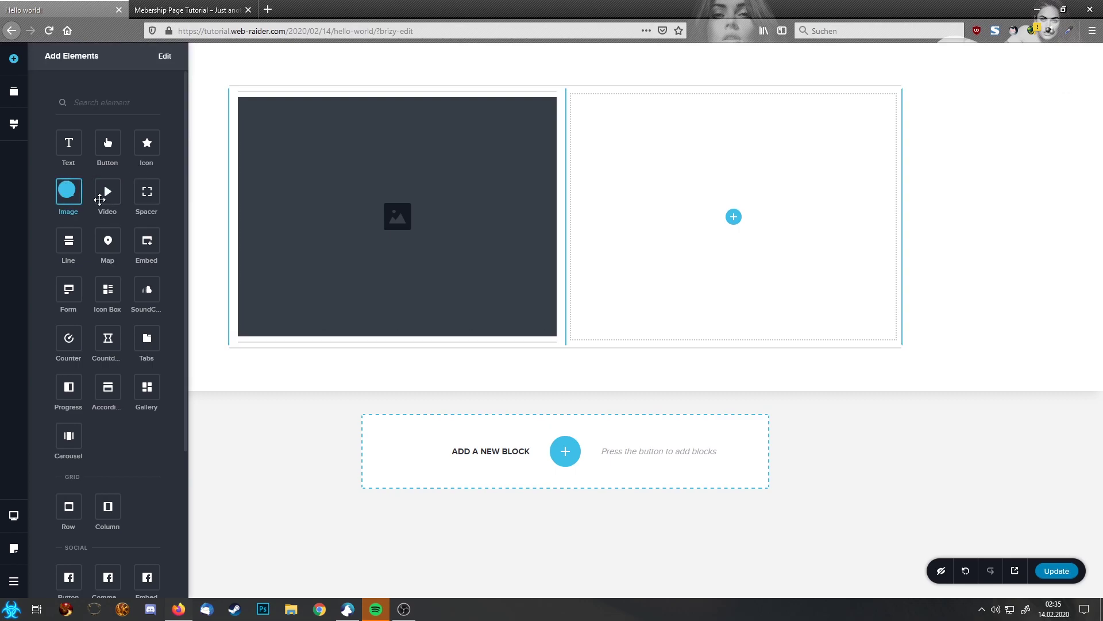
left_click_drag(72, 198, 699, 208)
Set the left image to the red panda photo from the Media Library.
left_click(394, 214)
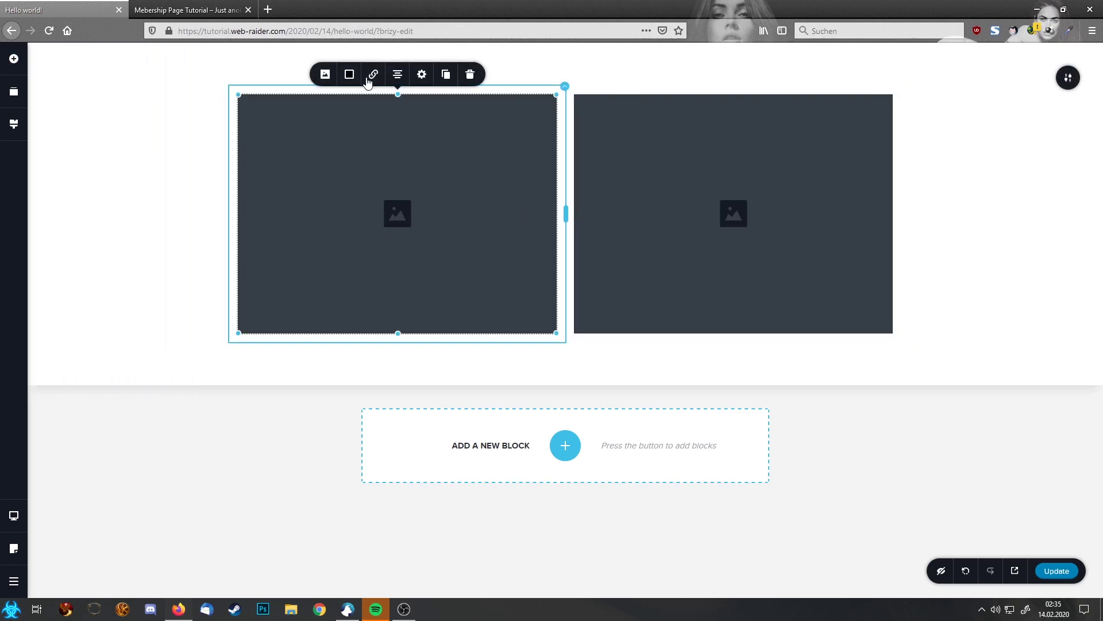
left_click(326, 74)
left_click(348, 160)
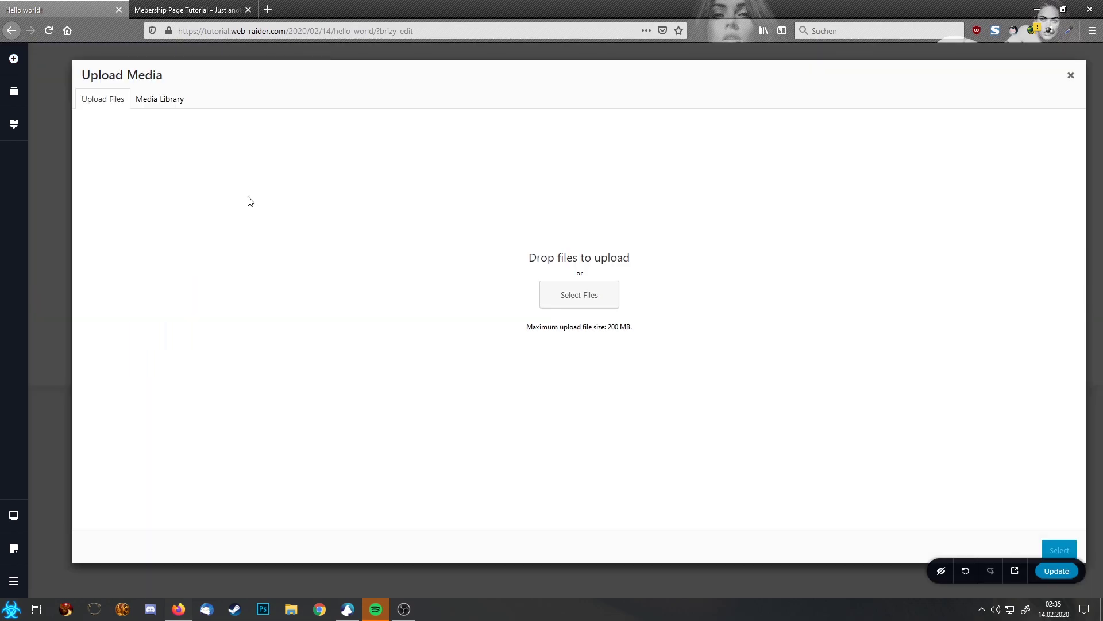
left_click(160, 99)
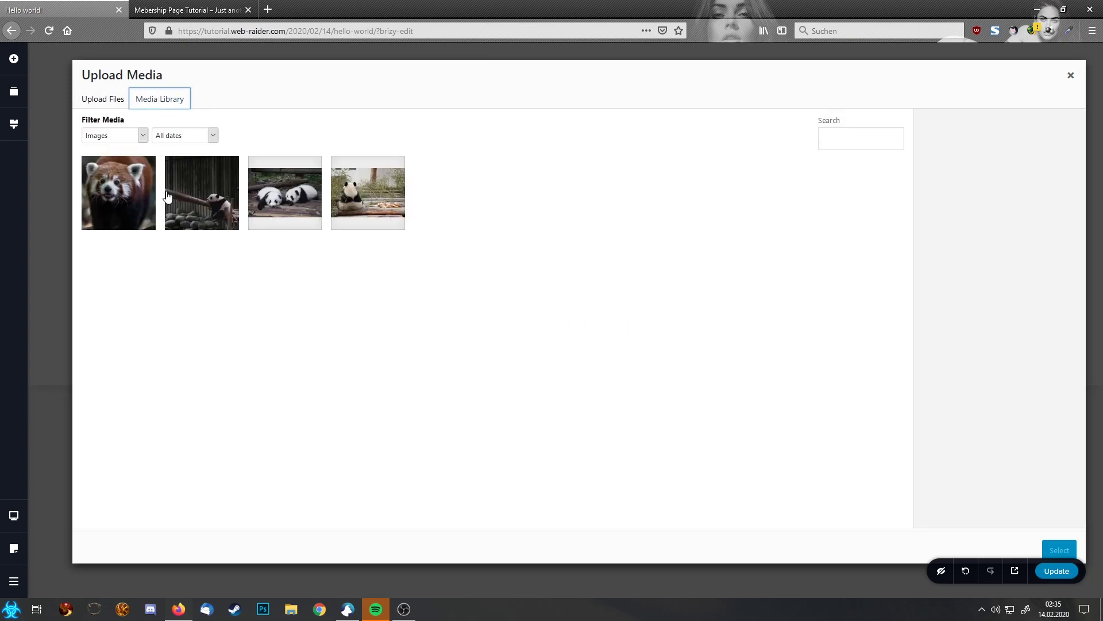
left_click(146, 192)
left_click(1059, 550)
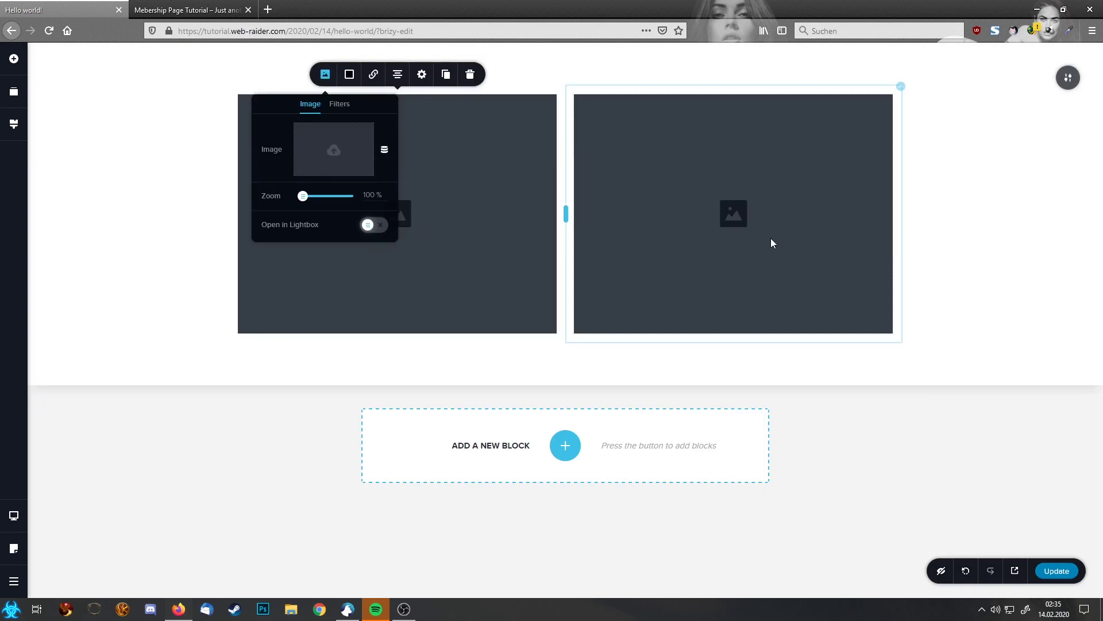
Set the right image to the sitting panda photo from the Media Library.
left_click(683, 109)
left_click(662, 75)
left_click(671, 154)
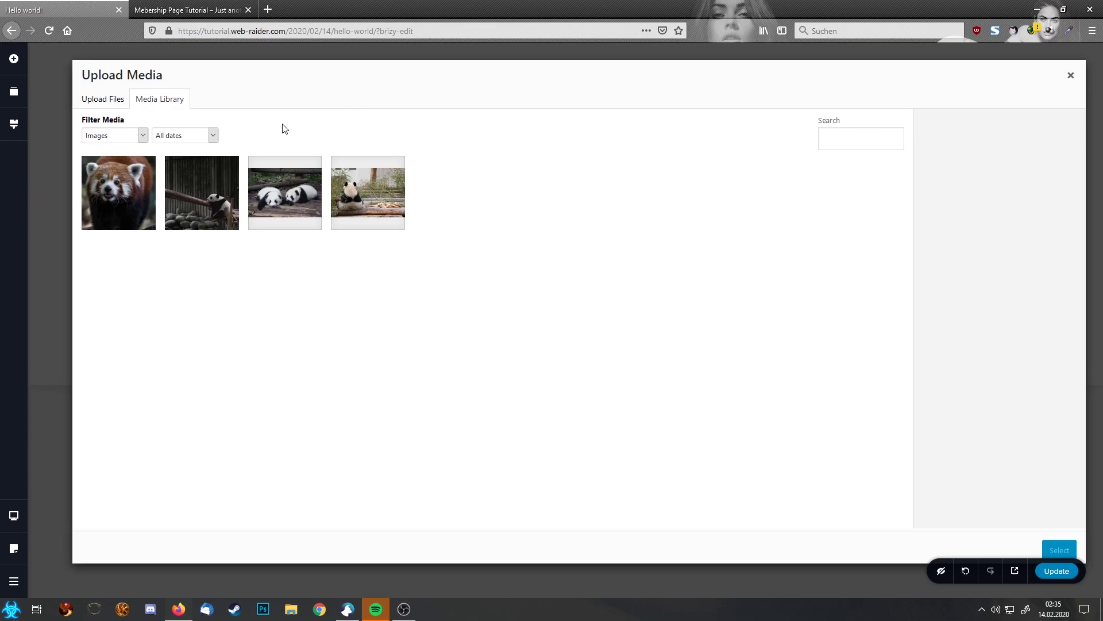
left_click(357, 202)
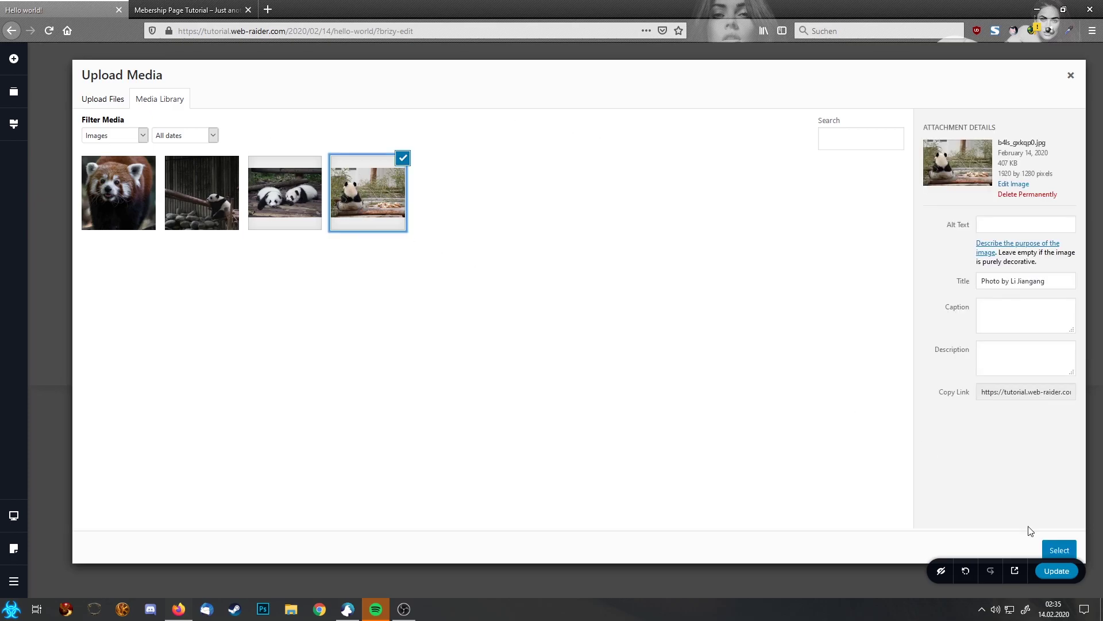
left_click(1054, 546)
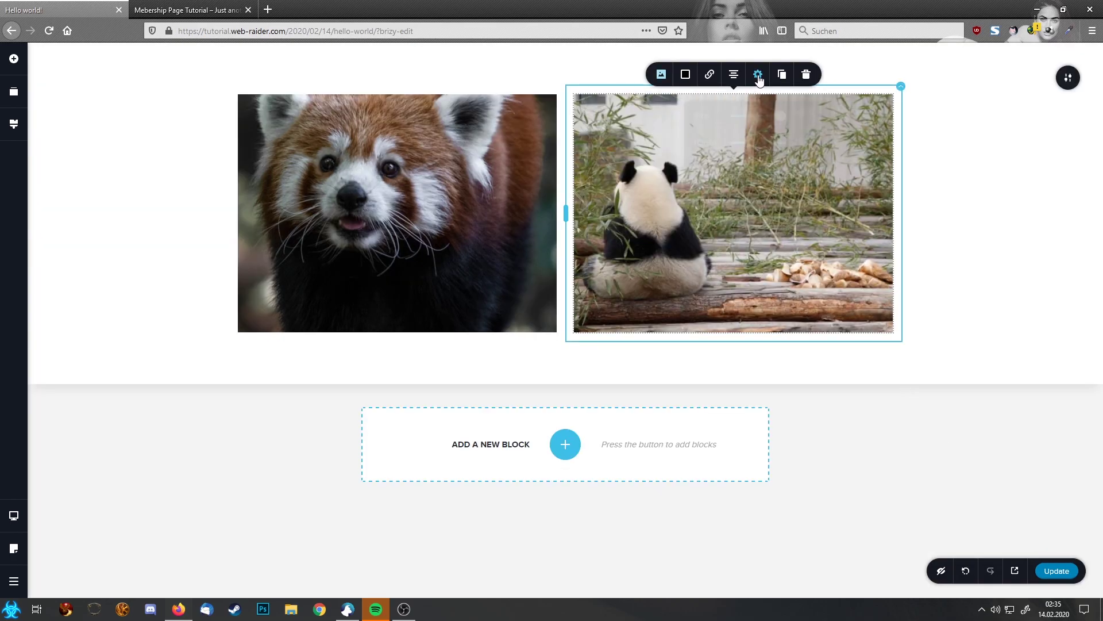
Change the red panda image's Height setting to 100% and deselect it.
left_click(758, 75)
double_click(800, 137)
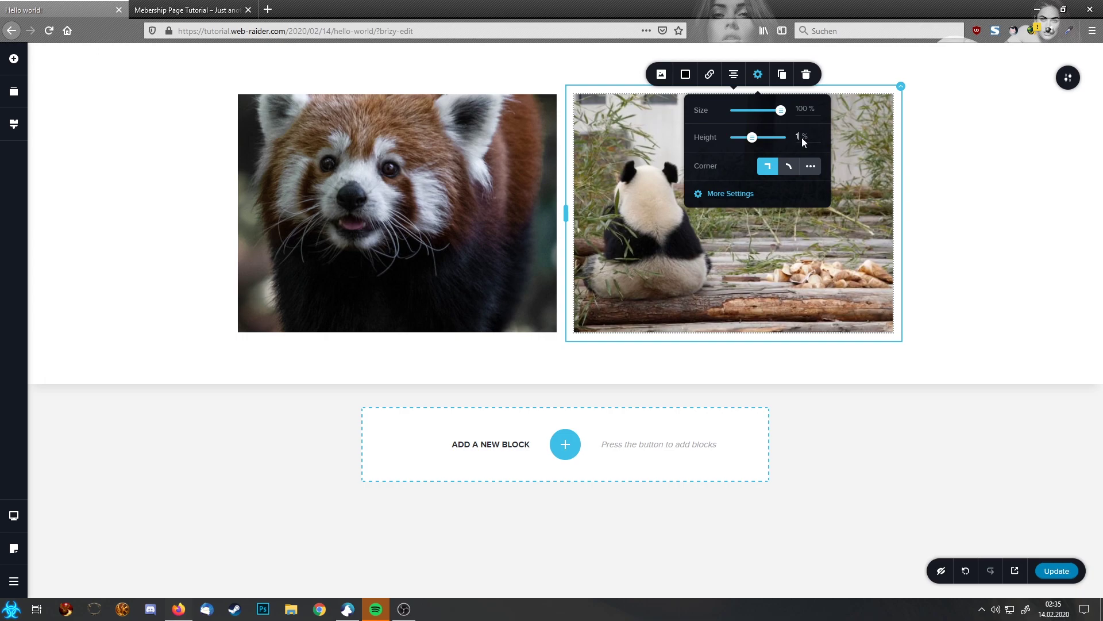
left_click(540, 166)
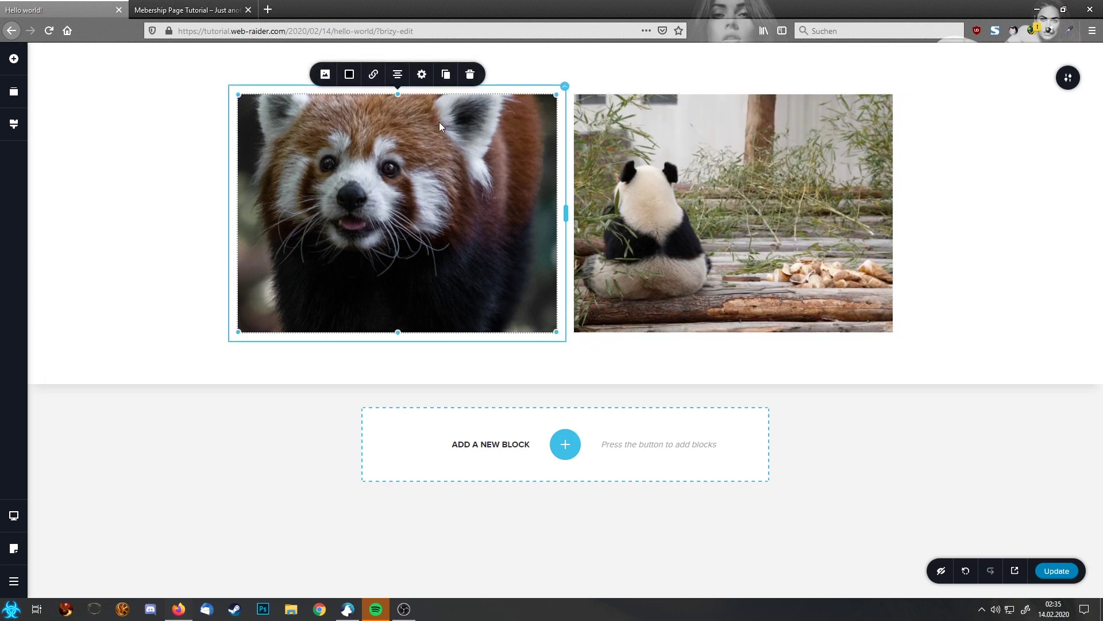
left_click(420, 75)
double_click(463, 136)
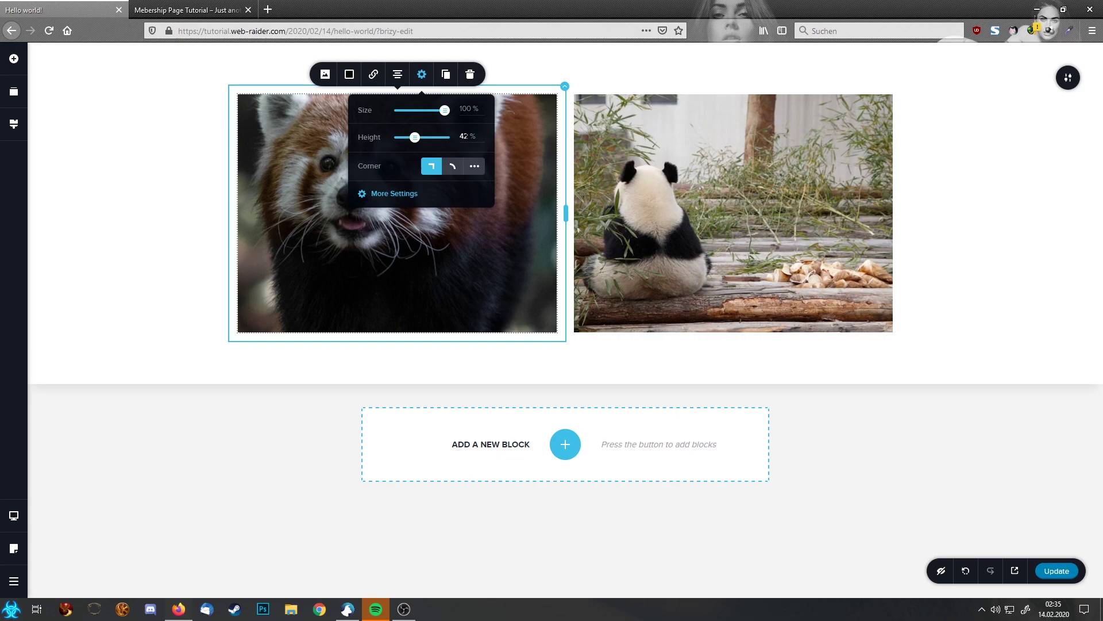
type("100")
left_click(1003, 271)
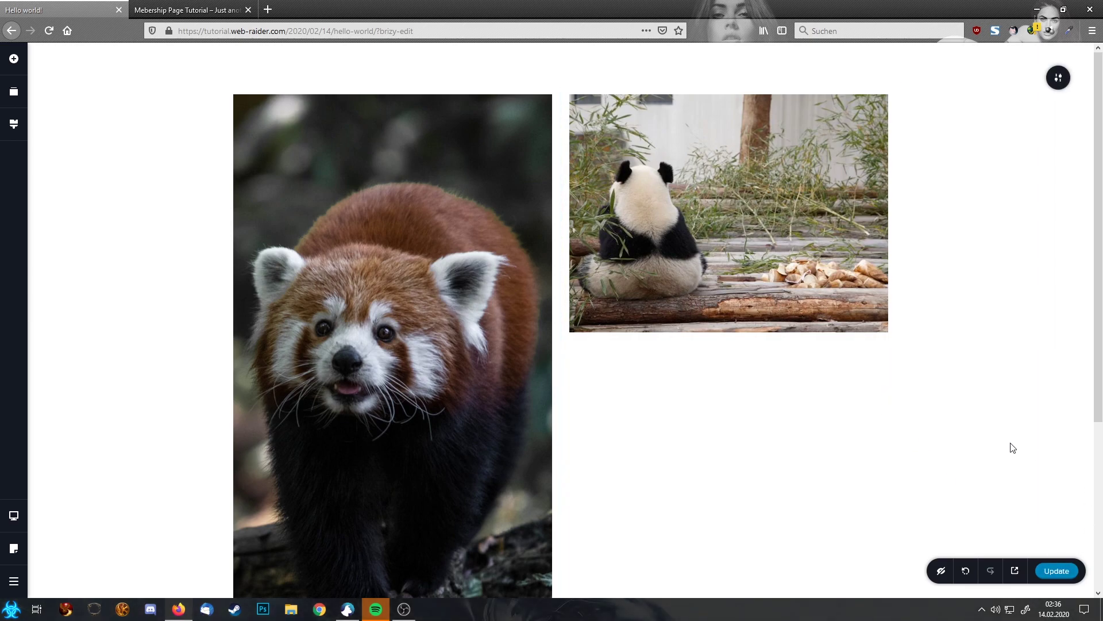
Choose Go to Dashboard from Brizy's main menu to return to the post editor.
left_click(14, 581)
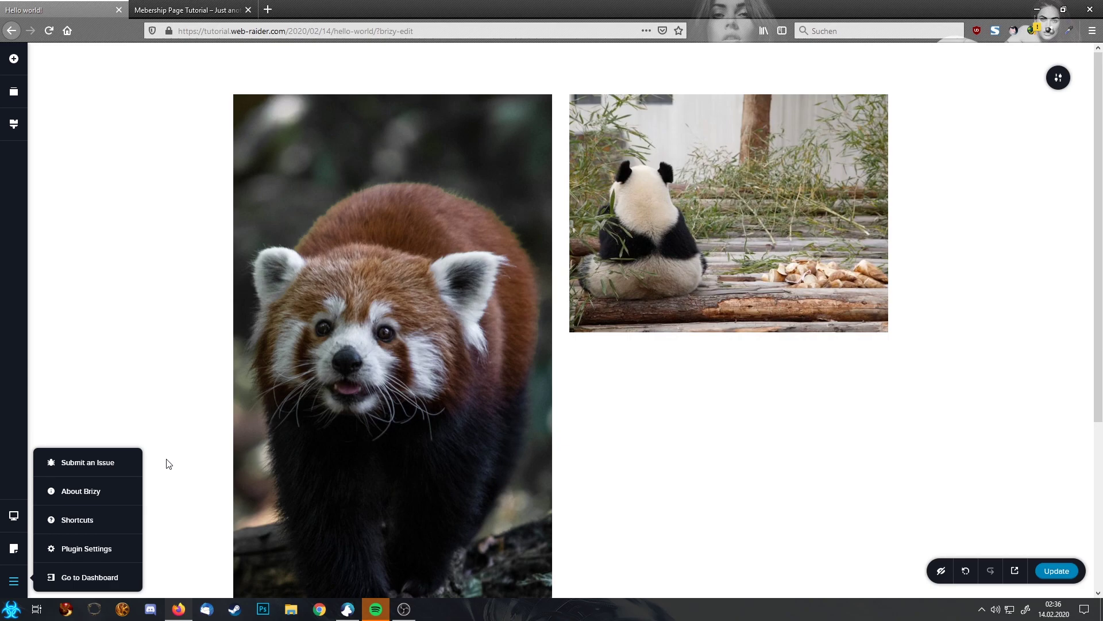
left_click(83, 577)
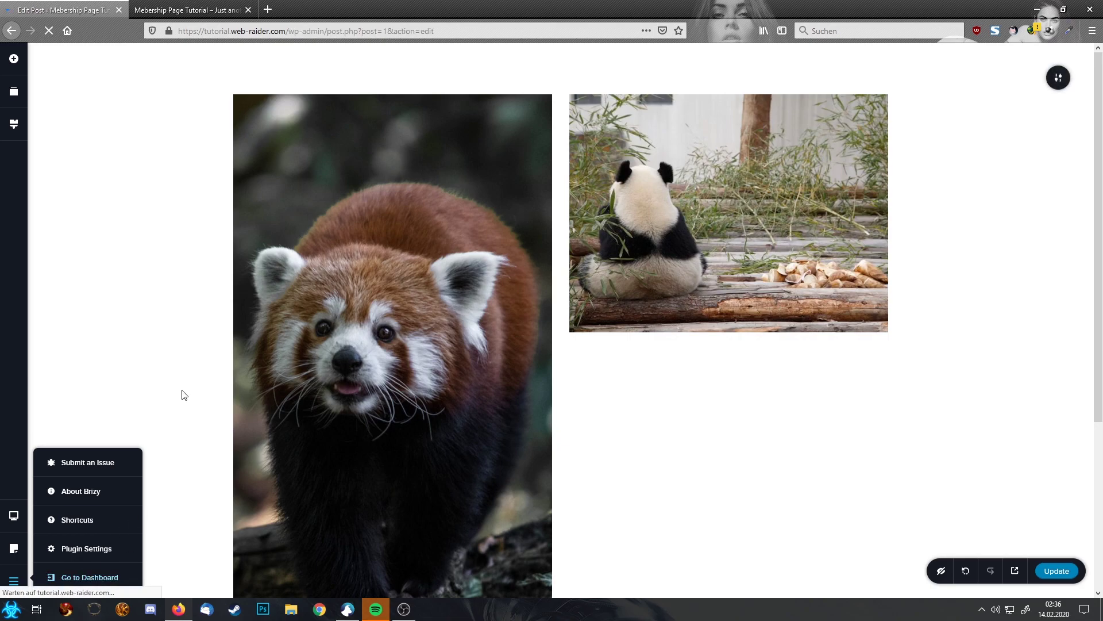